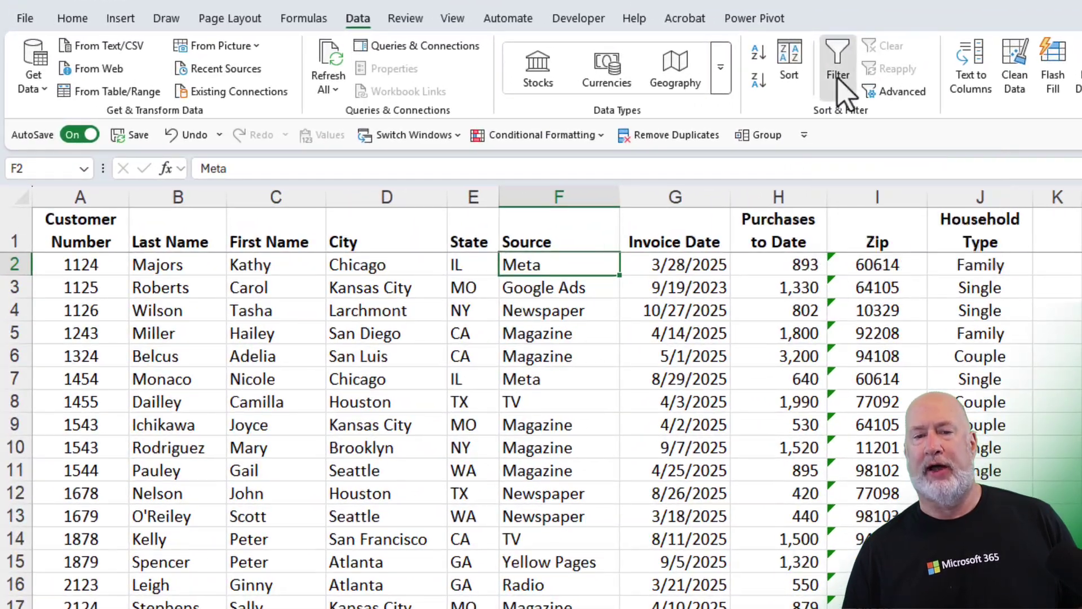
# Switch on Data Filter for the customer table and show the Customize Quick Access Toolbar list.
pyautogui.click(838, 68)
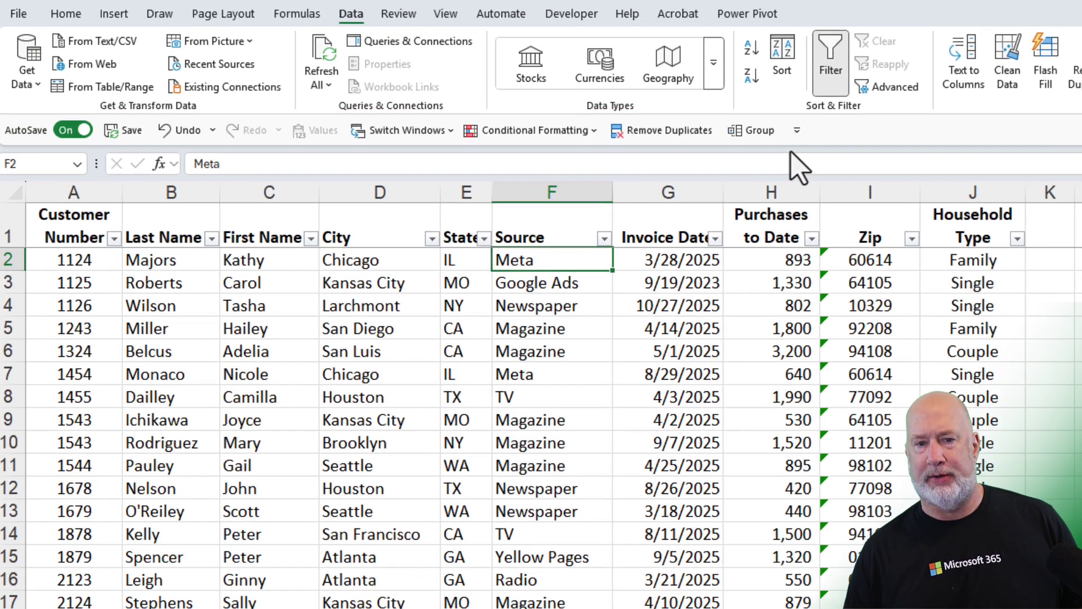
pyautogui.click(804, 134)
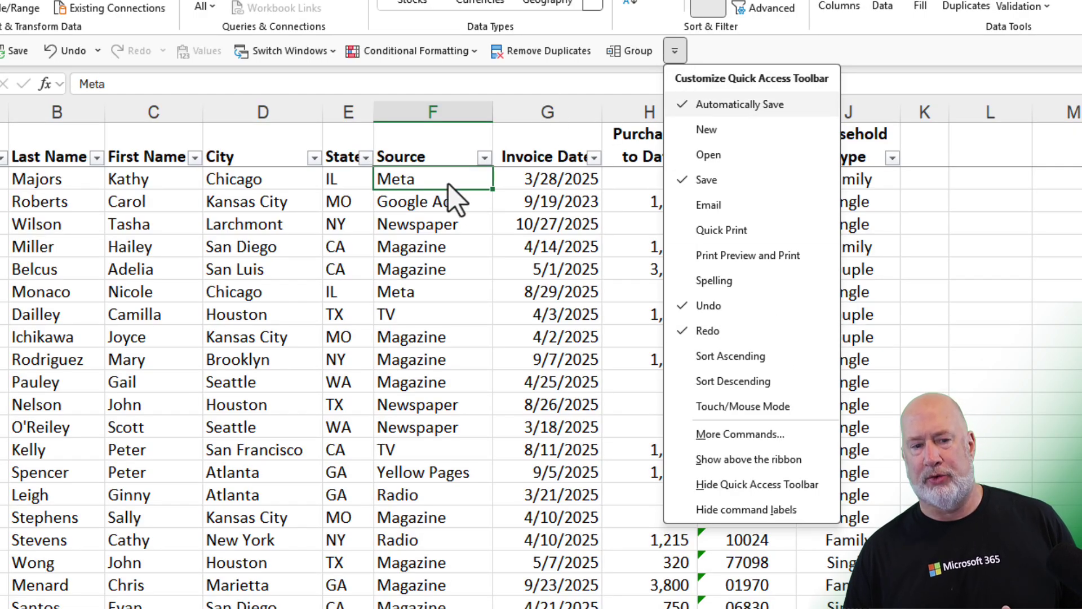
# Filter the Source column to Meta only, leaving four Chicago customer rows.
pyautogui.click(462, 194)
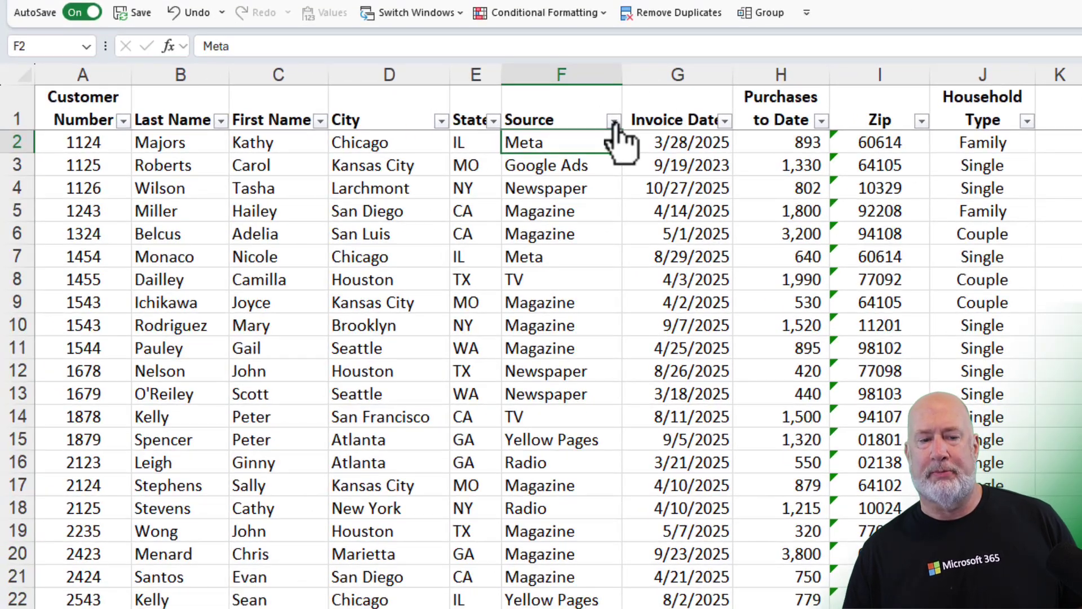
pyautogui.click(615, 120)
pyautogui.click(469, 352)
pyautogui.click(458, 399)
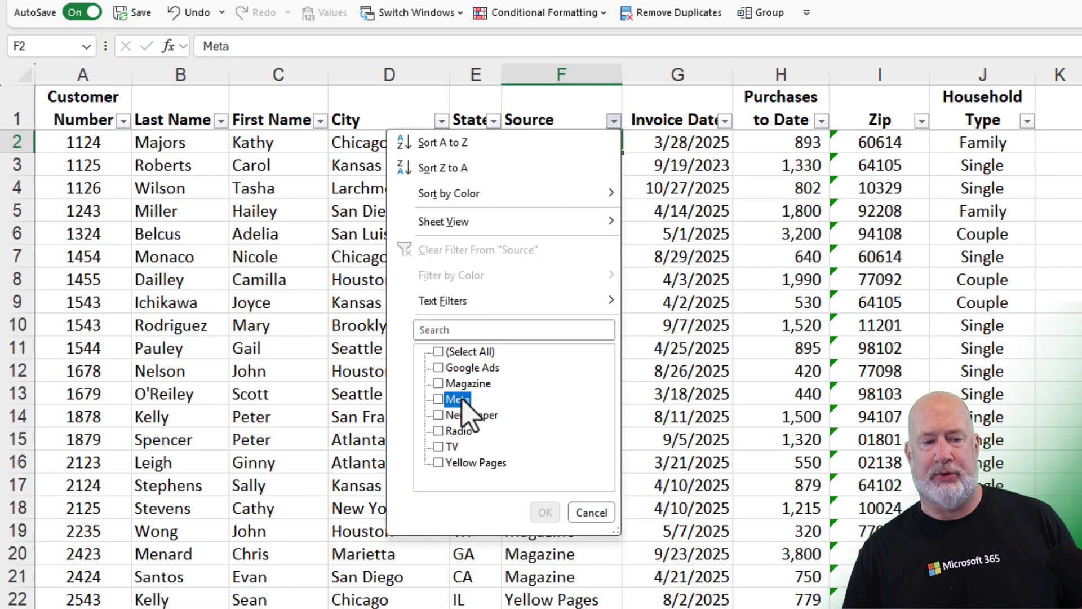
pyautogui.click(545, 513)
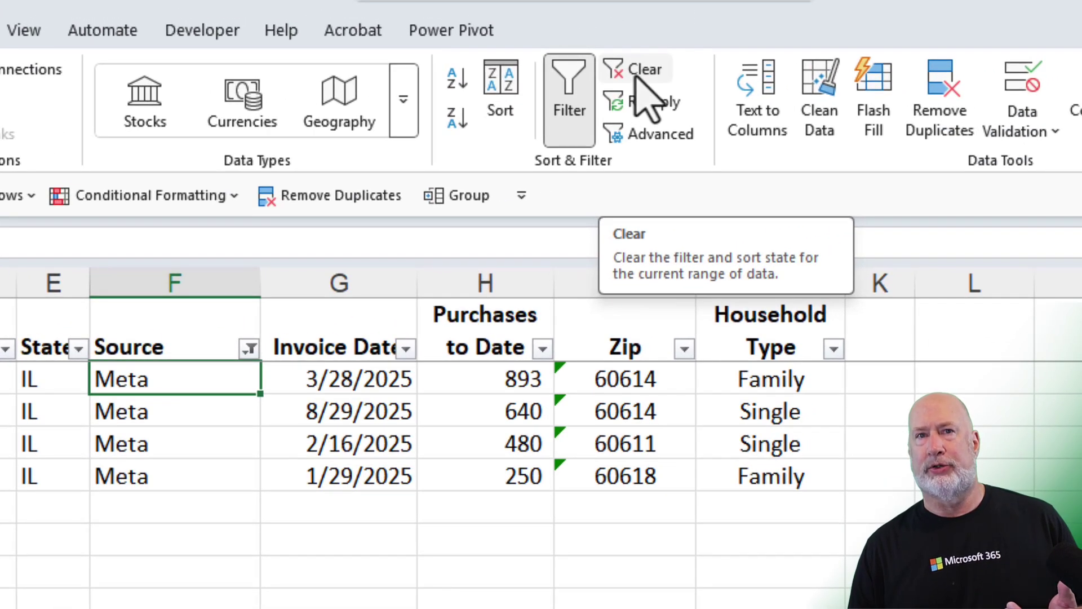
# Add the Sort & Filter Clear command to the Quick Access Toolbar and use it to remove the Meta filter.
pyautogui.rightClick(639, 70)
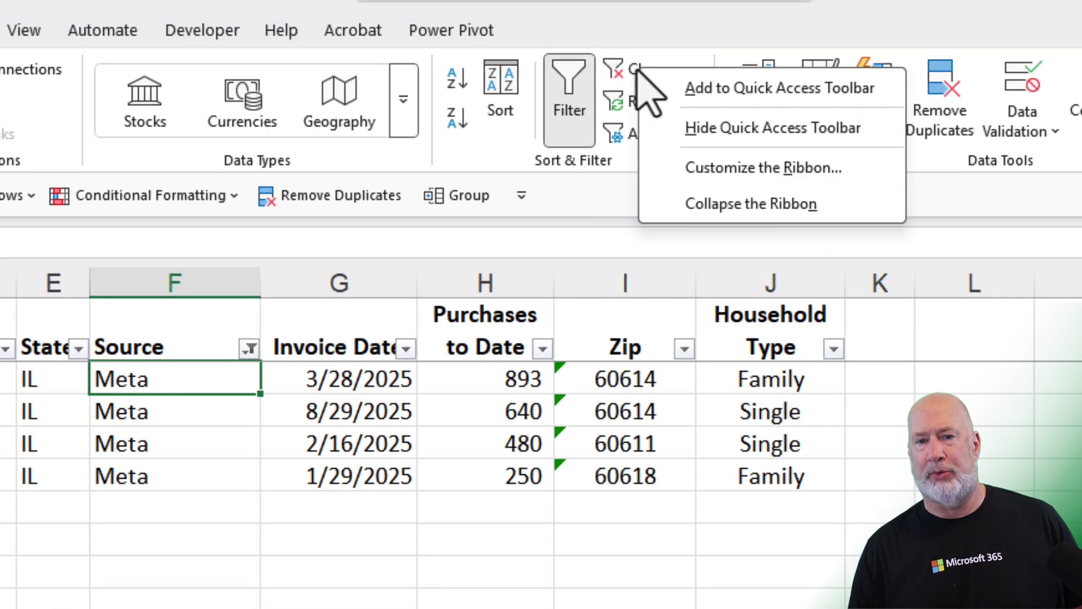
pyautogui.click(726, 95)
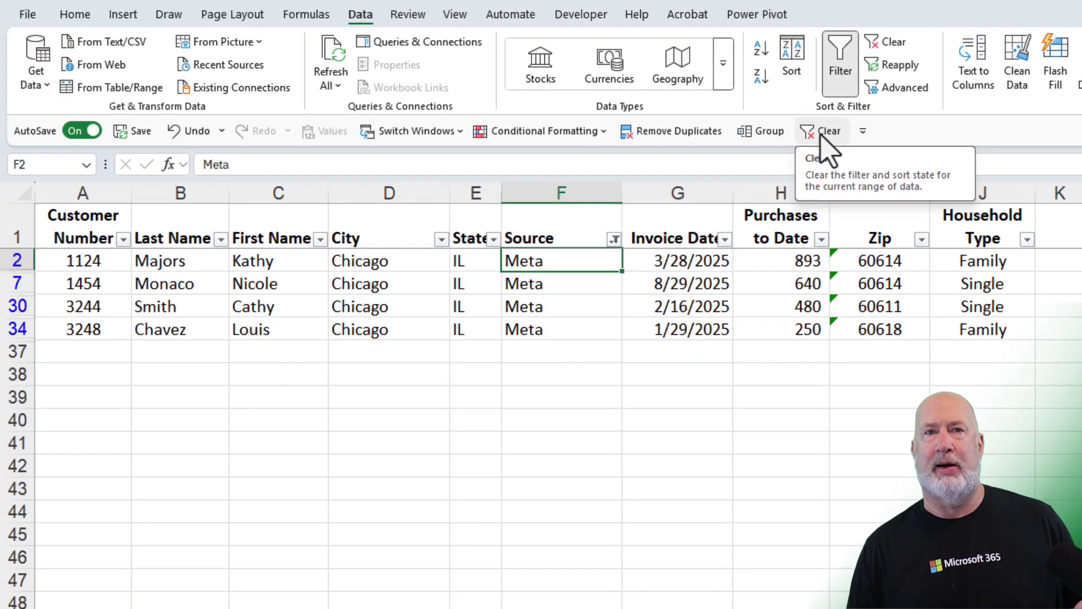
pyautogui.click(542, 197)
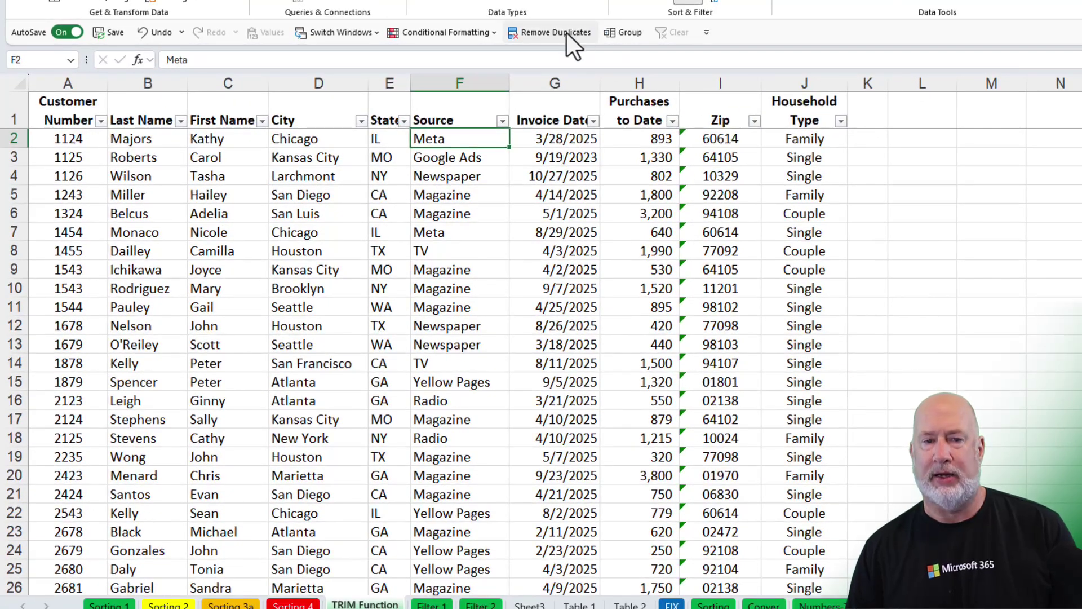
# Open Quick Access Toolbar settings in Excel Options and list Commands Not in the Ribbon.
pyautogui.rightClick(566, 33)
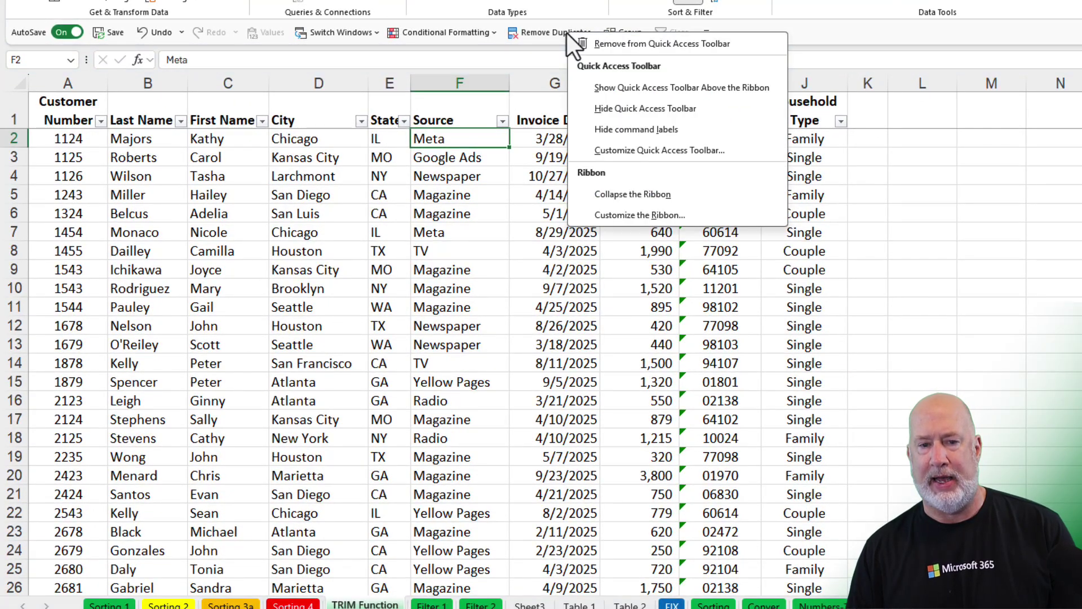
pyautogui.click(643, 151)
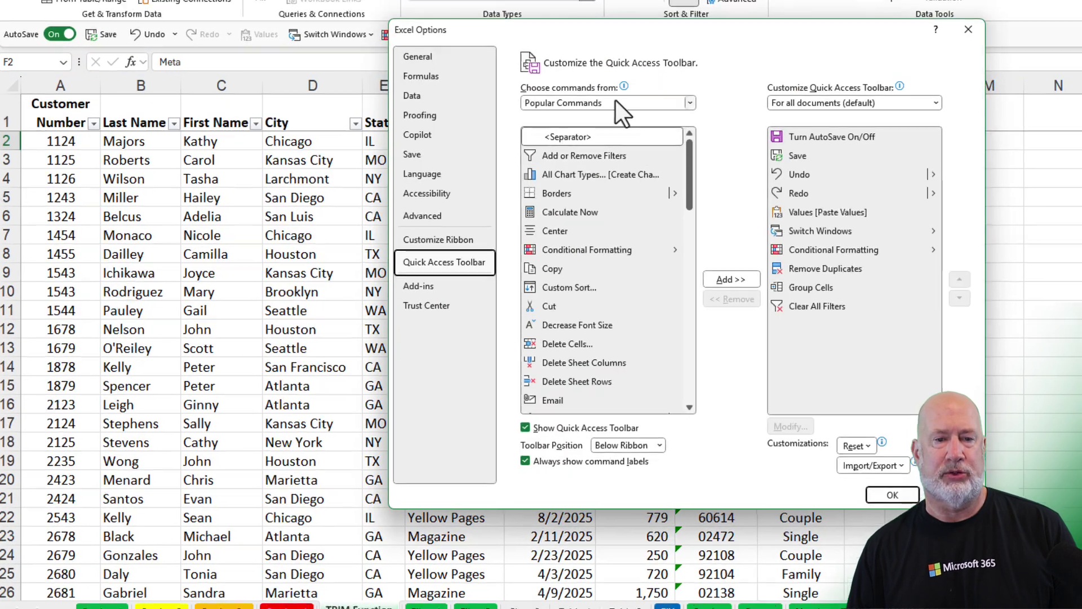
pyautogui.click(614, 102)
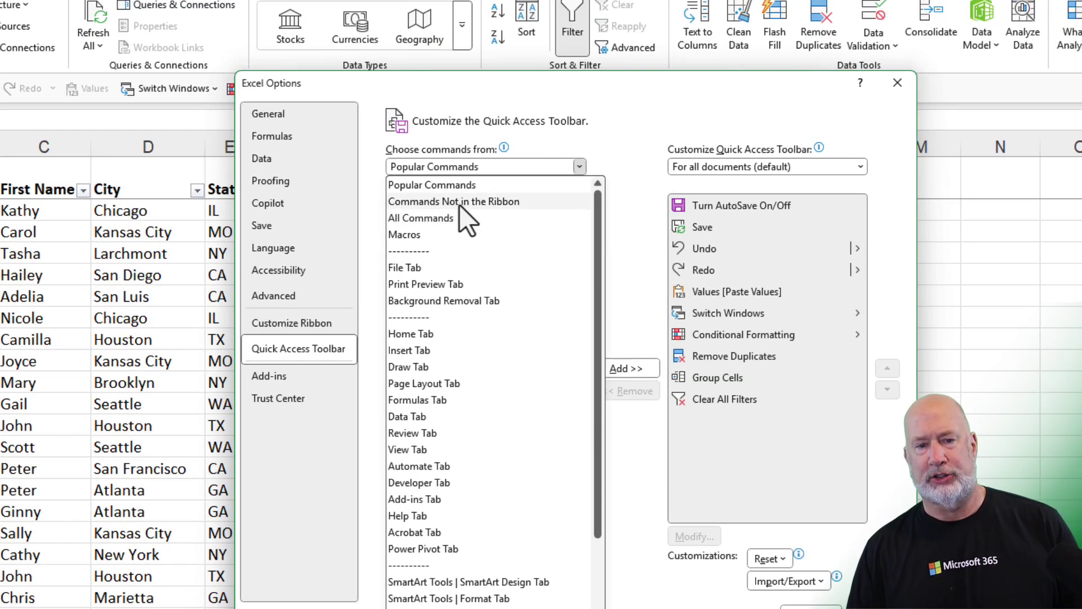
pyautogui.click(459, 203)
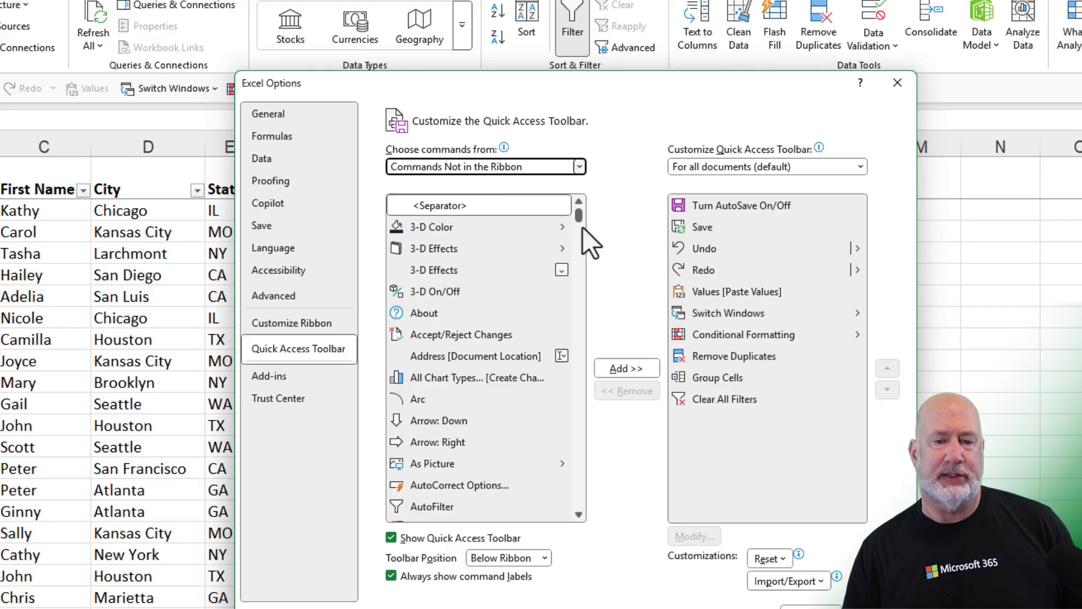
pyautogui.scroll(-7, 584, 231)
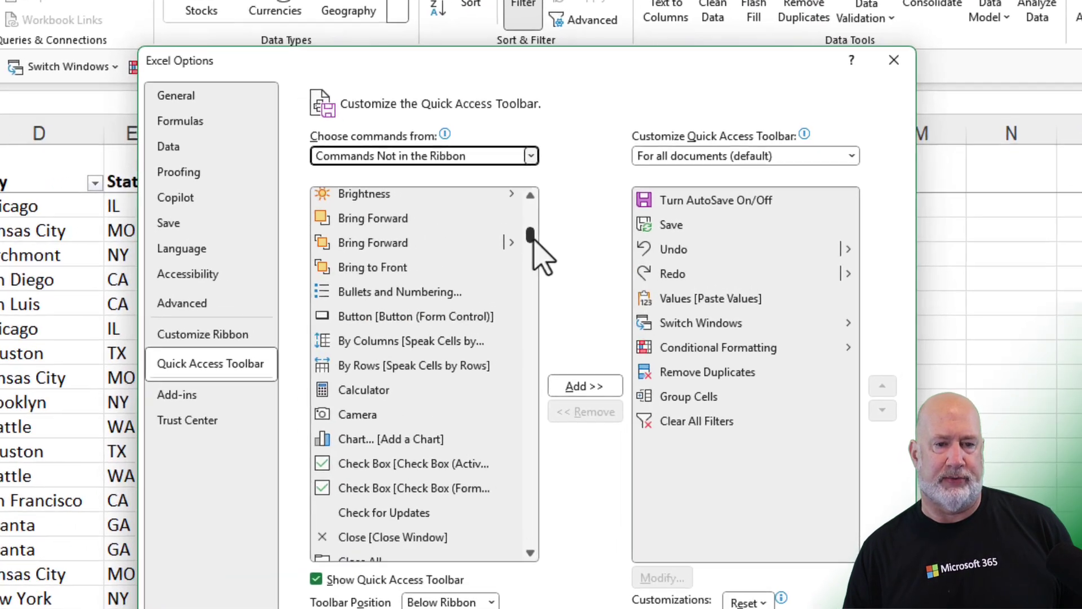
# Add AutoFilter to the Quick Access Toolbar and move it up to sit right after Redo.
pyautogui.scroll(4, 451, 293)
pyautogui.click(422, 285)
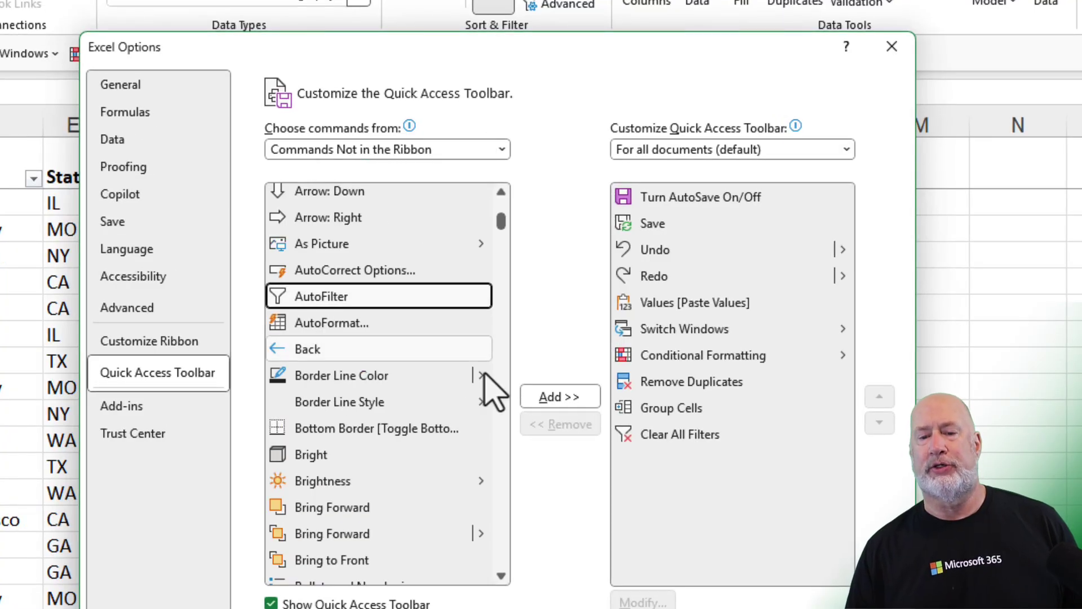
pyautogui.click(558, 398)
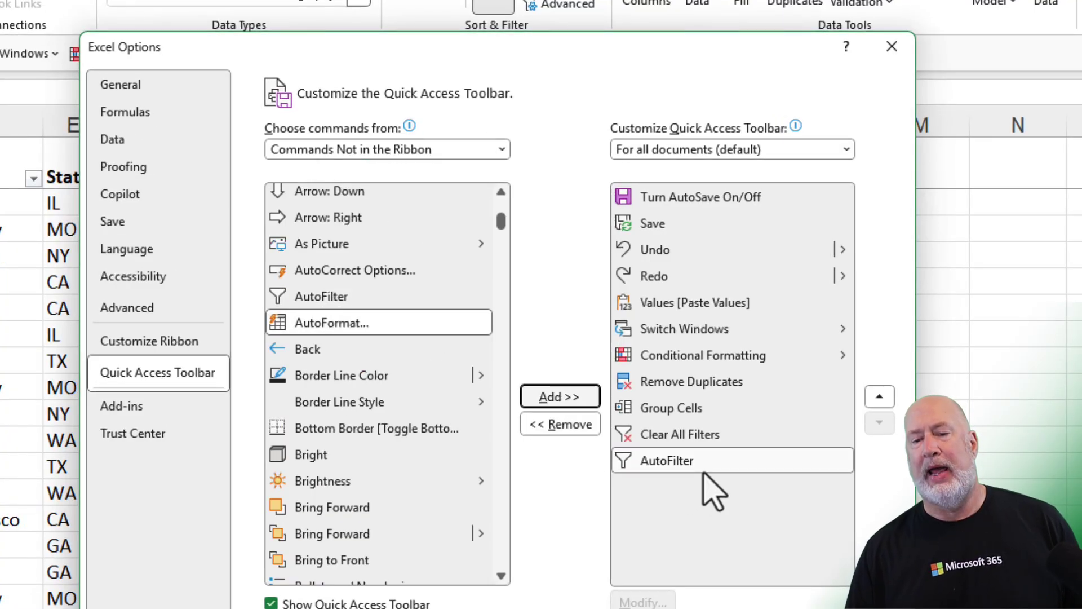
pyautogui.click(880, 397)
pyautogui.click(879, 397)
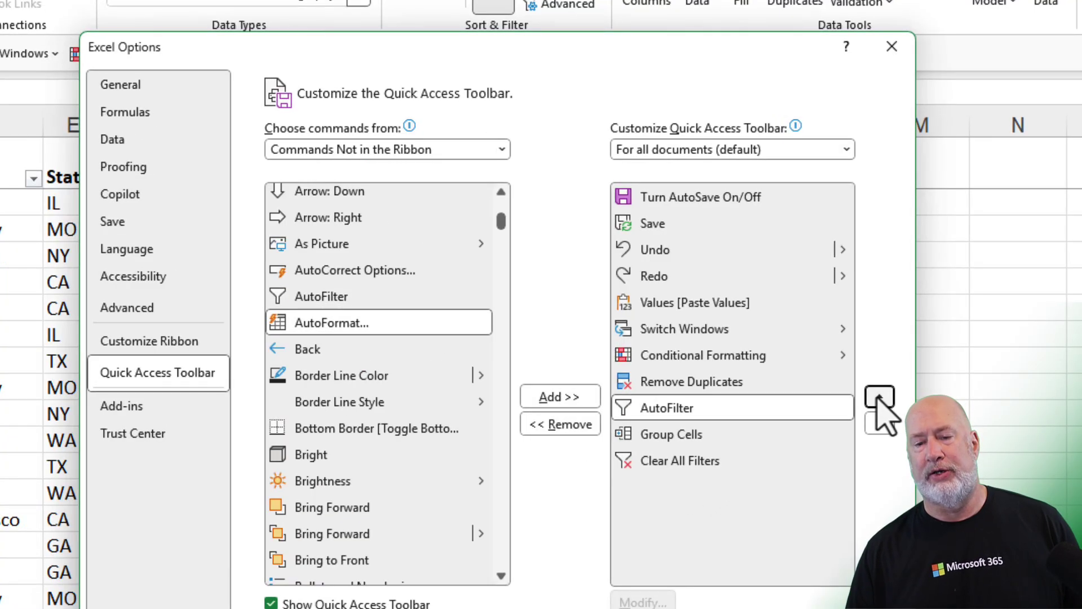
pyautogui.click(879, 397)
pyautogui.click(879, 397)
pyautogui.click(879, 397)
pyautogui.click(880, 397)
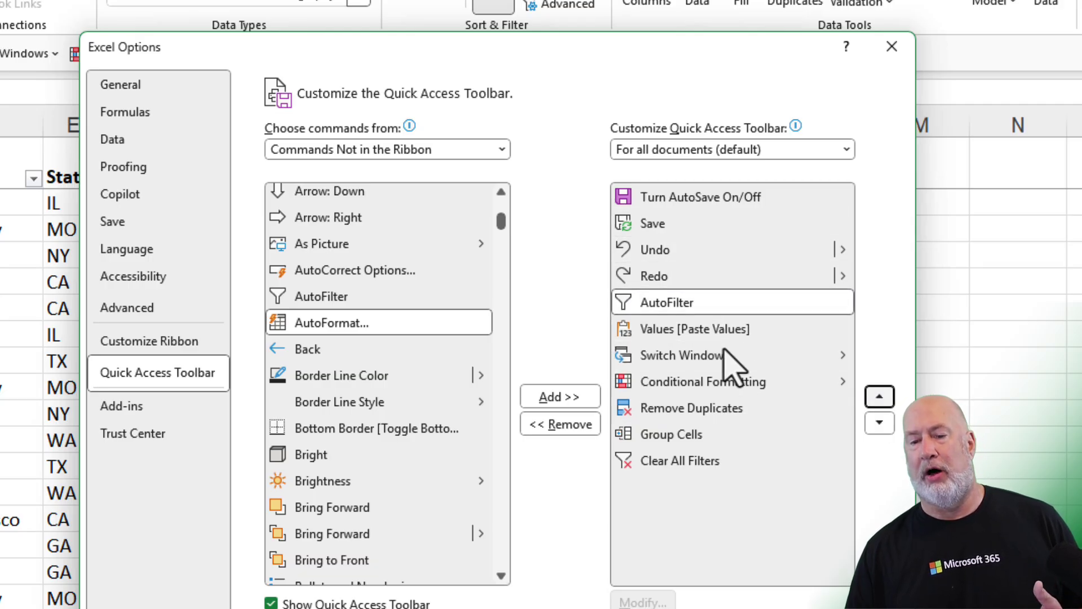
# Move Clear All Filters up beside AutoFilter and save the toolbar changes.
pyautogui.click(700, 459)
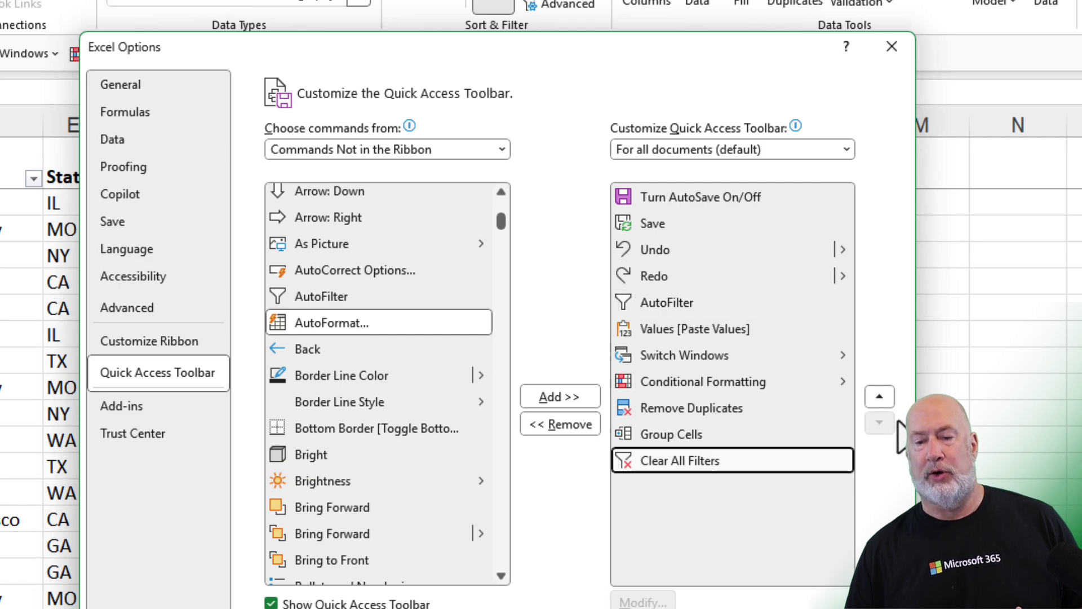
pyautogui.click(879, 397)
pyautogui.click(880, 396)
pyautogui.click(879, 397)
pyautogui.click(879, 397)
pyautogui.click(879, 398)
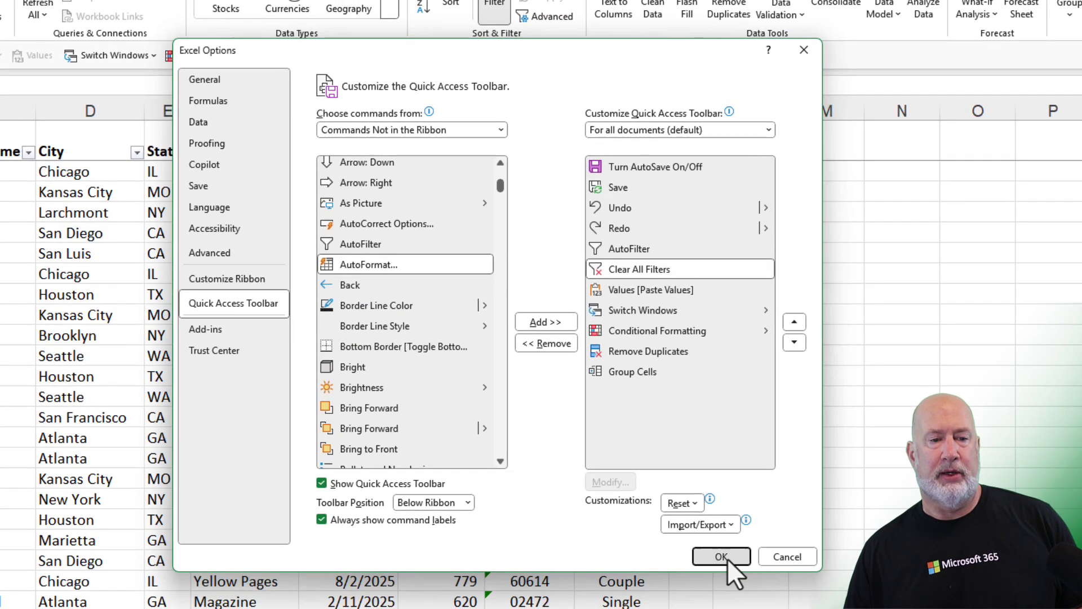
pyautogui.click(727, 558)
pyautogui.click(385, 308)
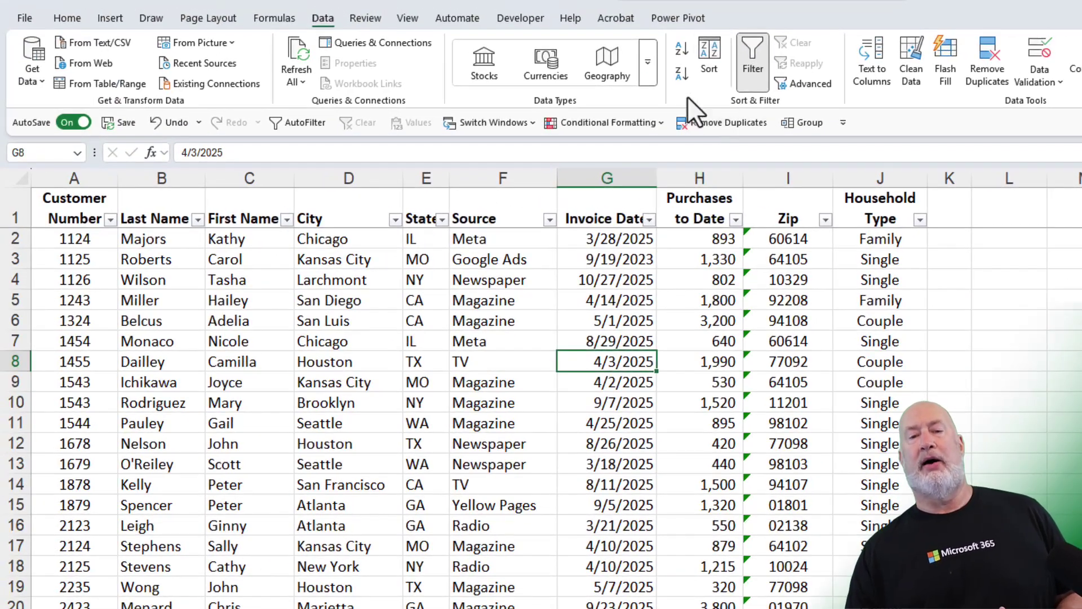
# Turn off the table Filter and enter Meta in cell F37 below the Source column.
pyautogui.click(759, 70)
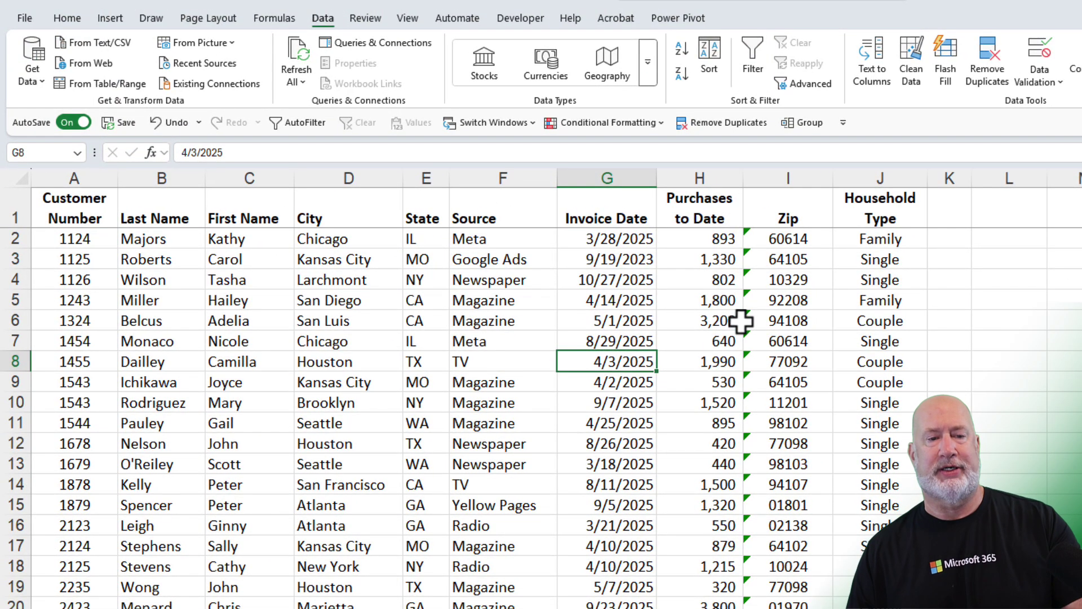
pyautogui.scroll(-8, 740, 322)
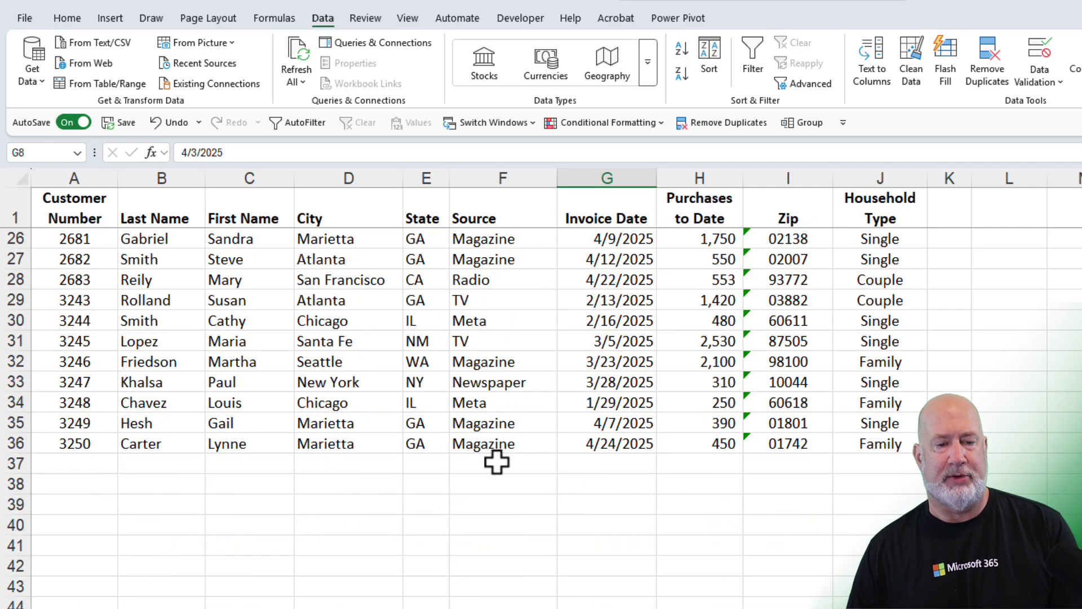
pyautogui.click(494, 465)
pyautogui.write('Meta')
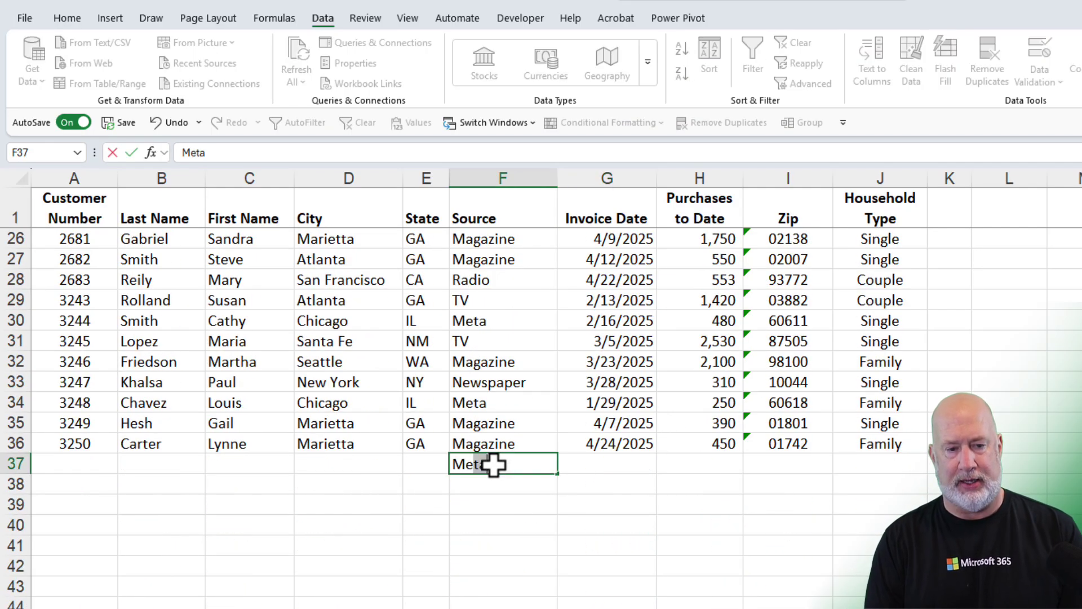
pyautogui.press('Up')
pyautogui.press('Down')
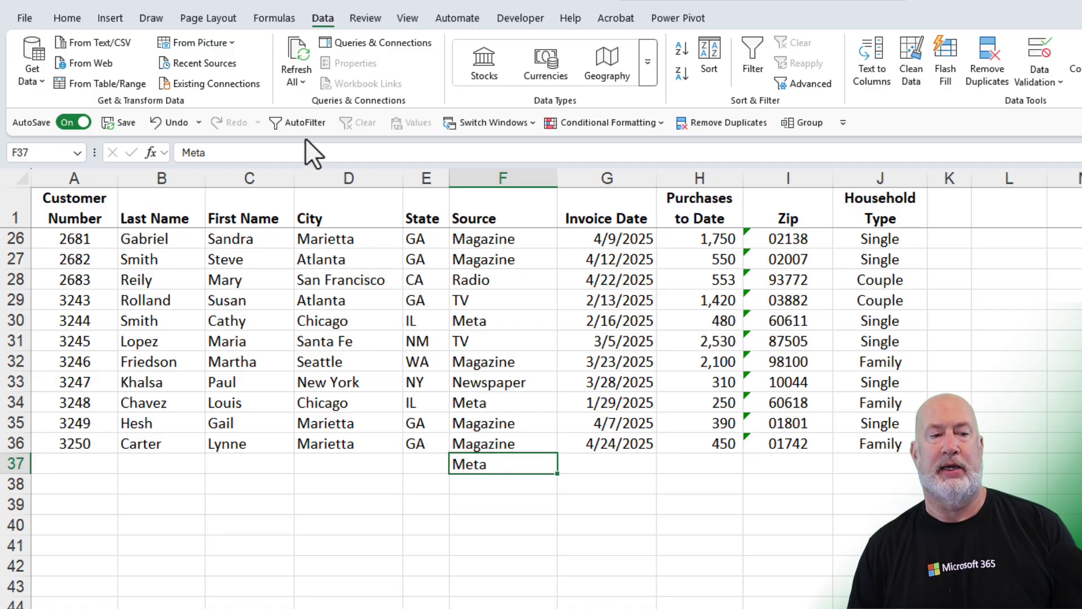
# Filter the table to Meta with the toolbar AutoFilter, then clear it to show all customers.
pyautogui.click(306, 124)
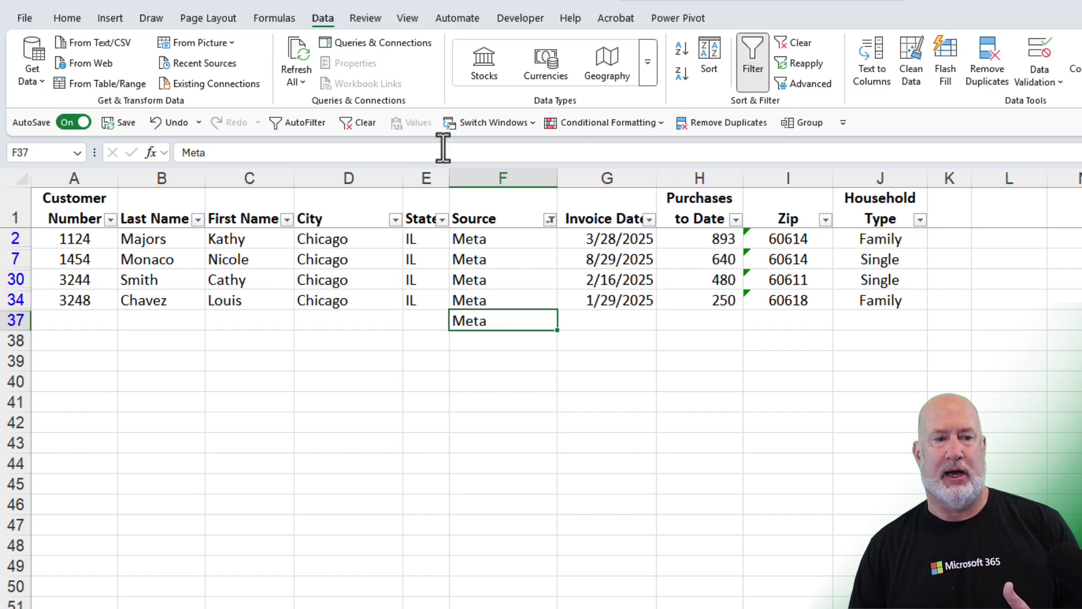
pyautogui.click(356, 122)
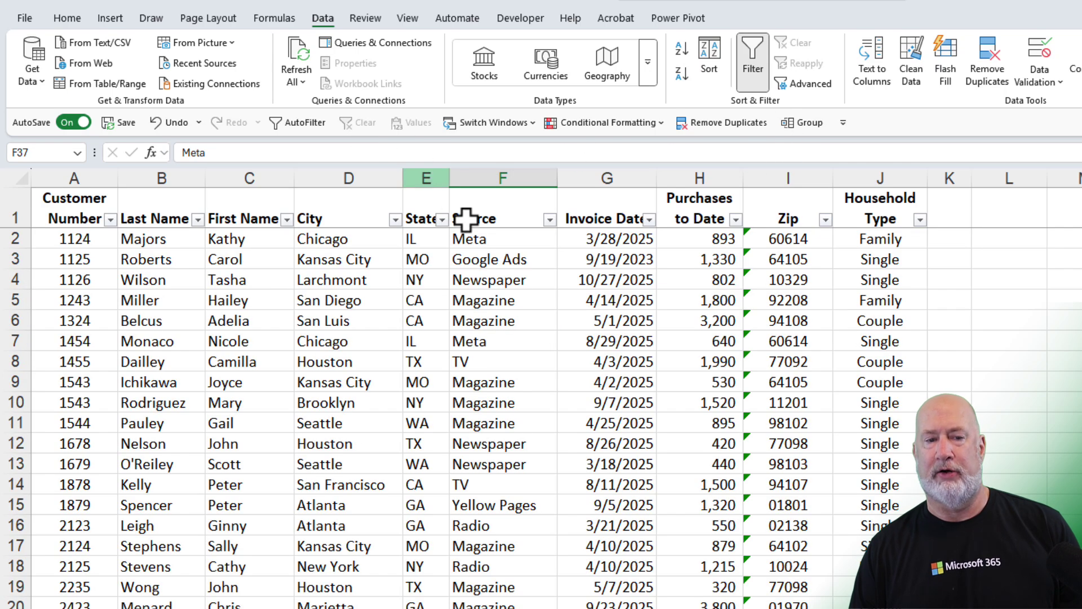
pyautogui.scroll(-3, 518, 359)
pyautogui.scroll(-2, 518, 314)
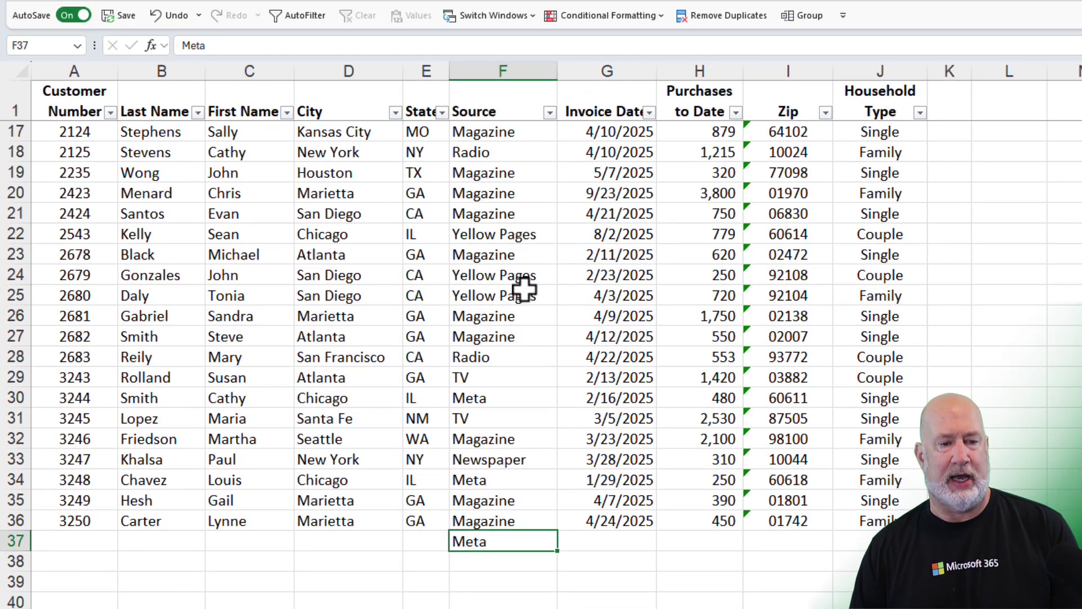
pyautogui.click(421, 539)
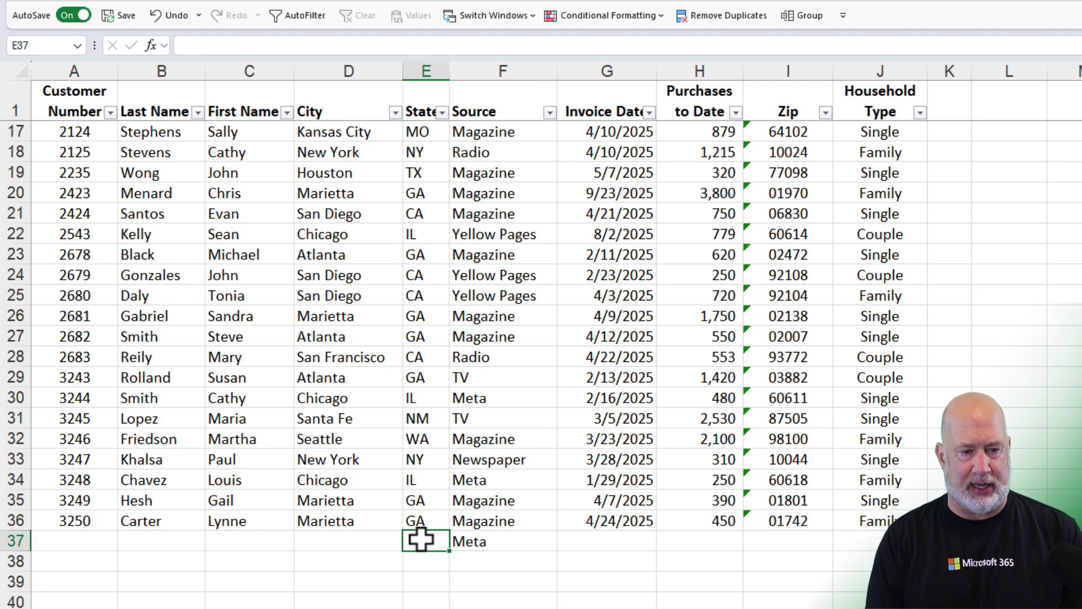
# Enter GA in E37, remove the Meta entry, and AutoFilter the table to the 10 GA customers.
pyautogui.write('GA')
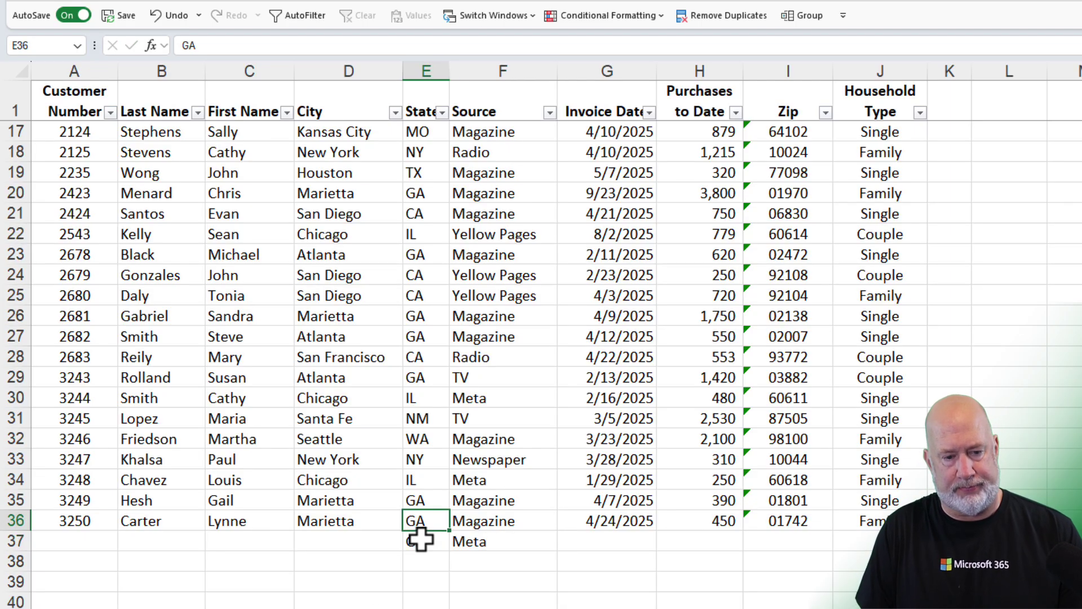
pyautogui.press('Tab')
pyautogui.hotkey('ctrl', 'z')
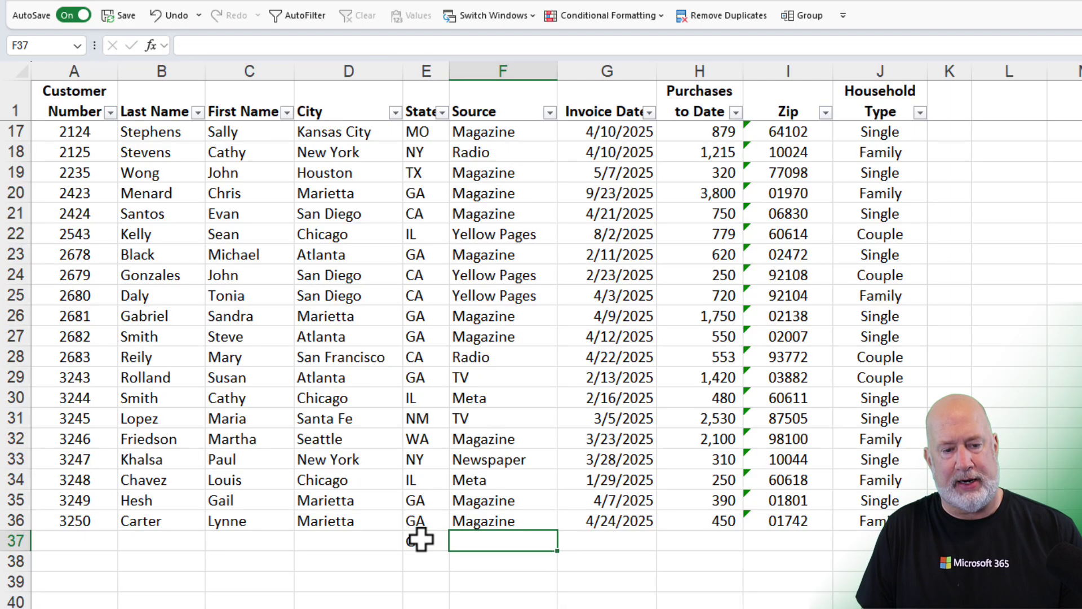
pyautogui.click(419, 538)
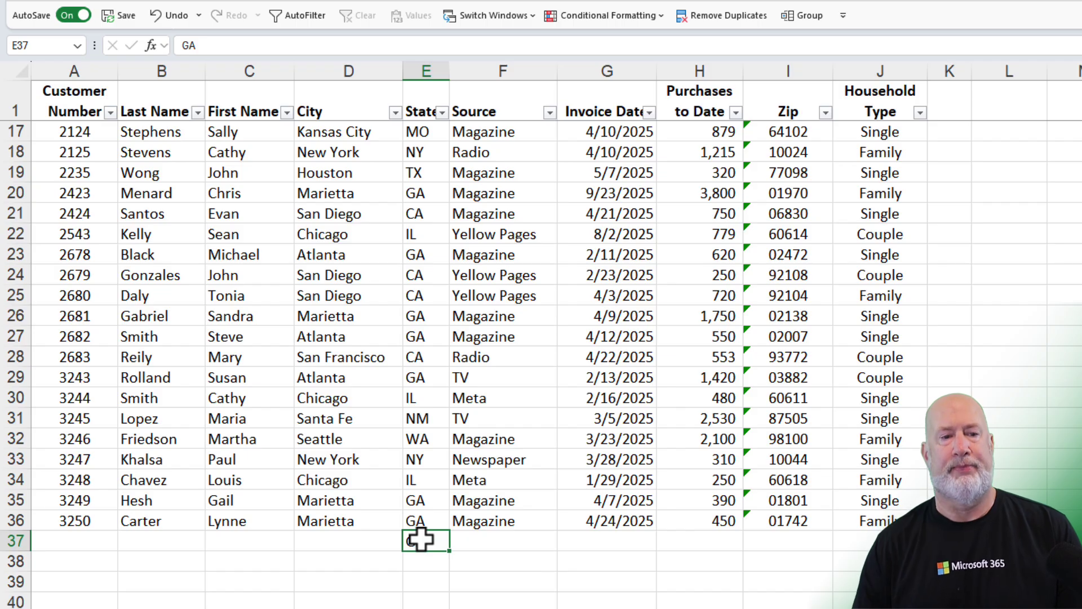
pyautogui.click(304, 15)
# Clear the State filter to show all rows and delete GA from E37.
pyautogui.scroll(1, 544, 142)
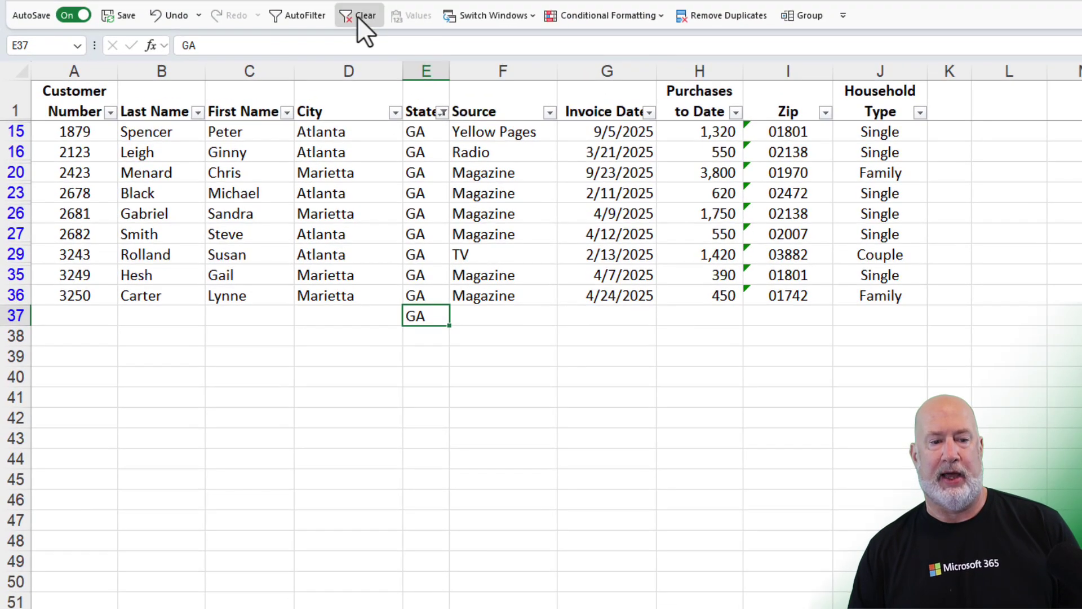
pyautogui.click(358, 15)
pyautogui.scroll(-3, 547, 327)
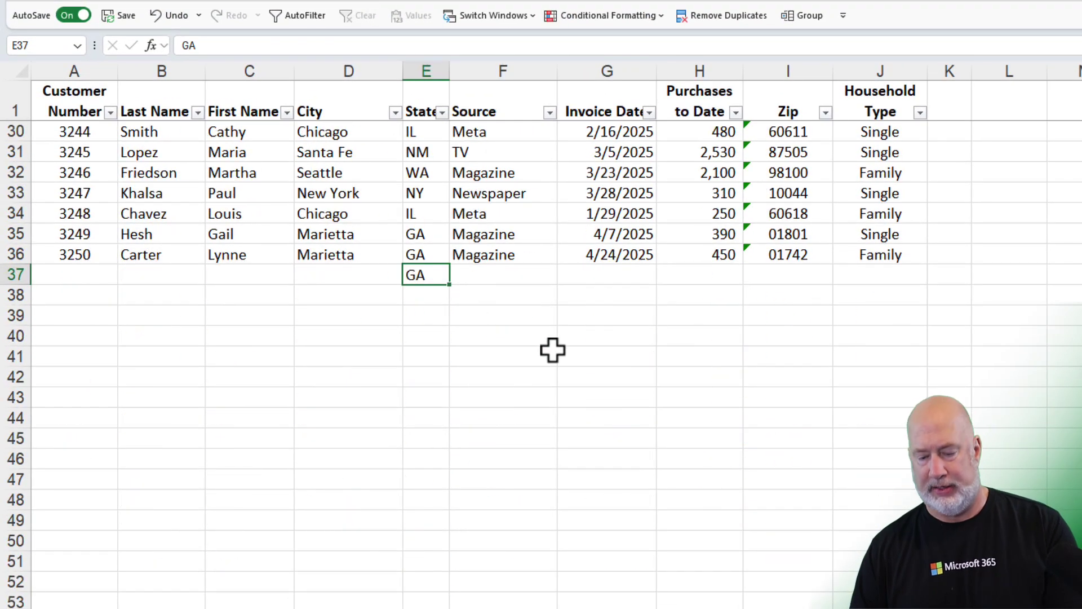
pyautogui.press('Delete')
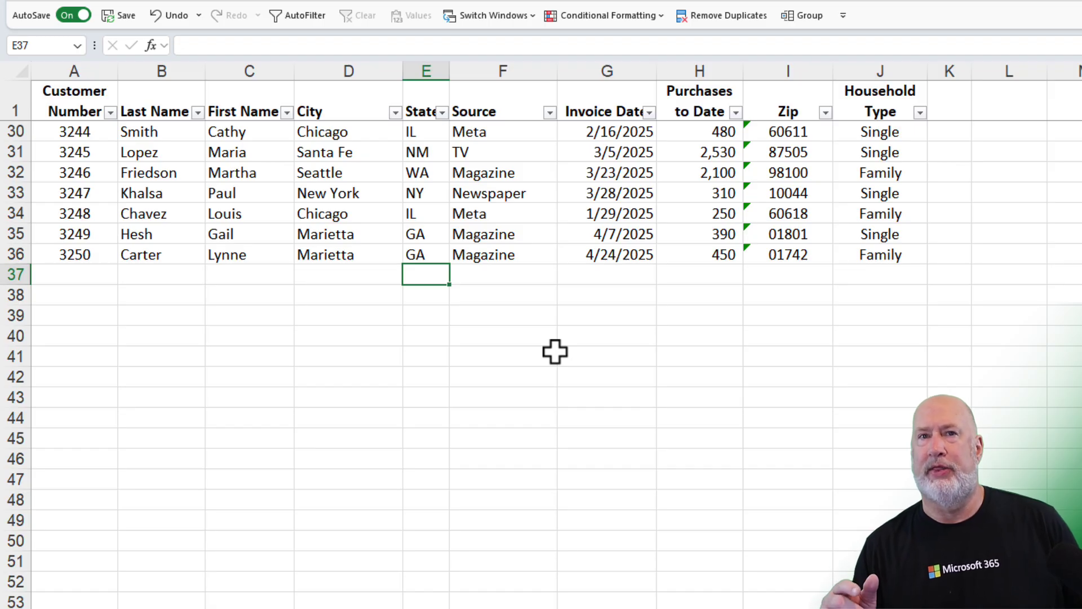
pyautogui.scroll(9, 555, 352)
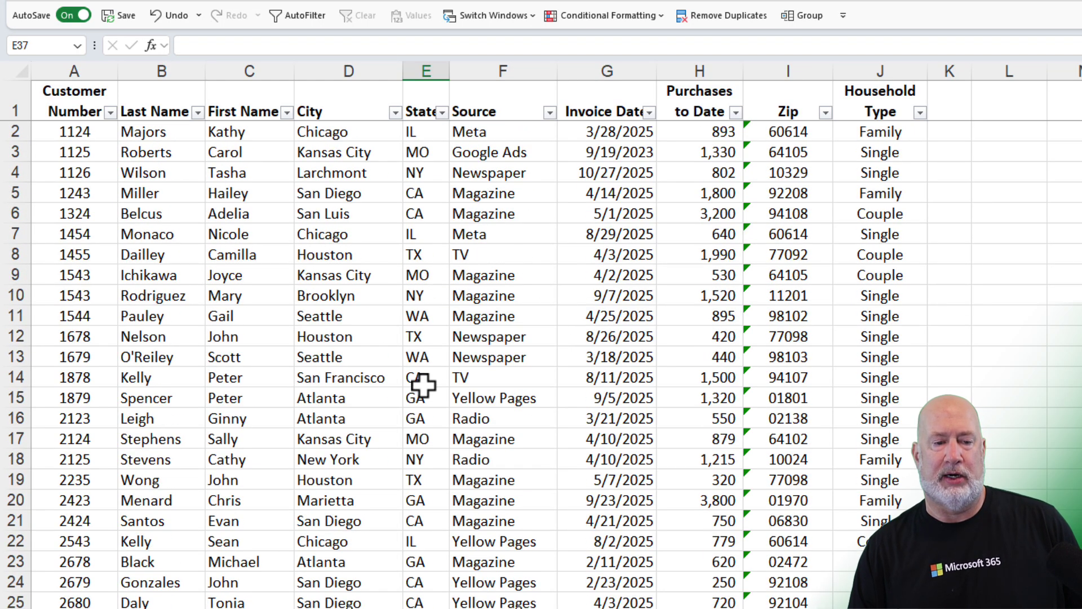
pyautogui.rightClick(422, 403)
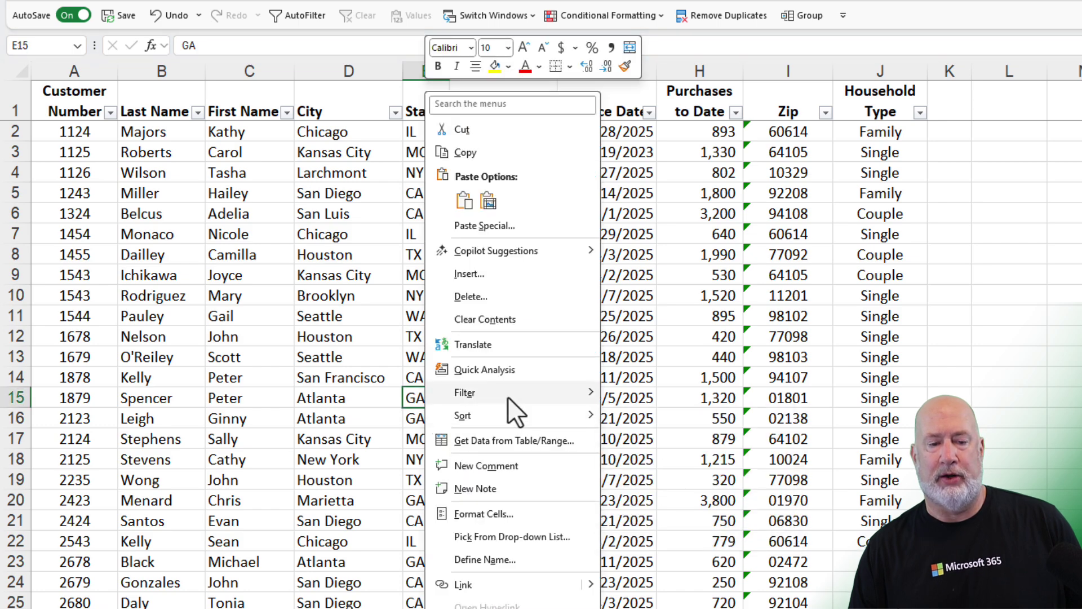
pyautogui.moveTo(507, 395)
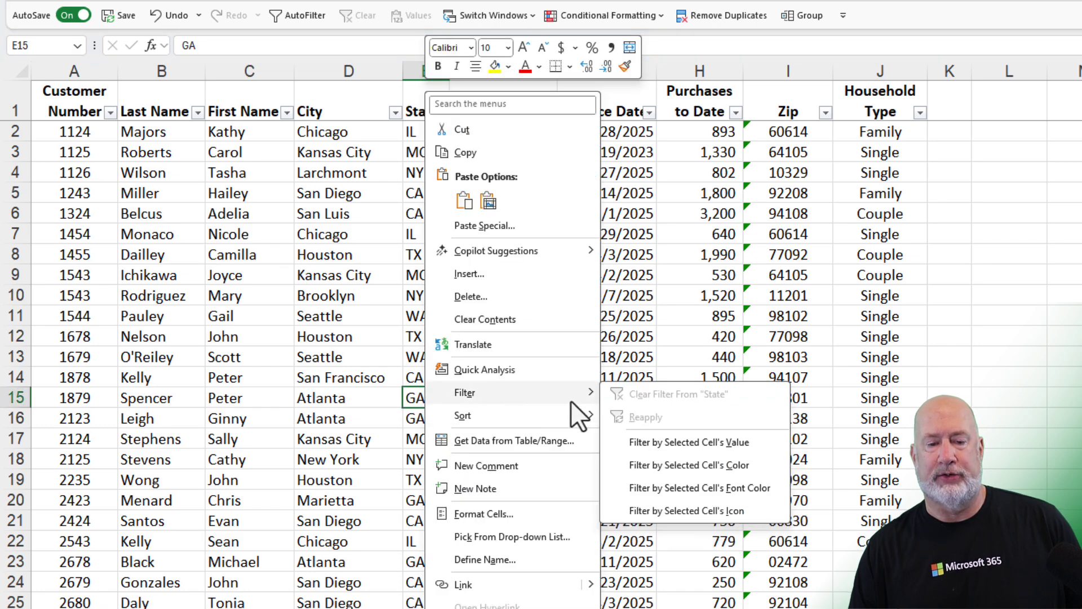
pyautogui.click(730, 444)
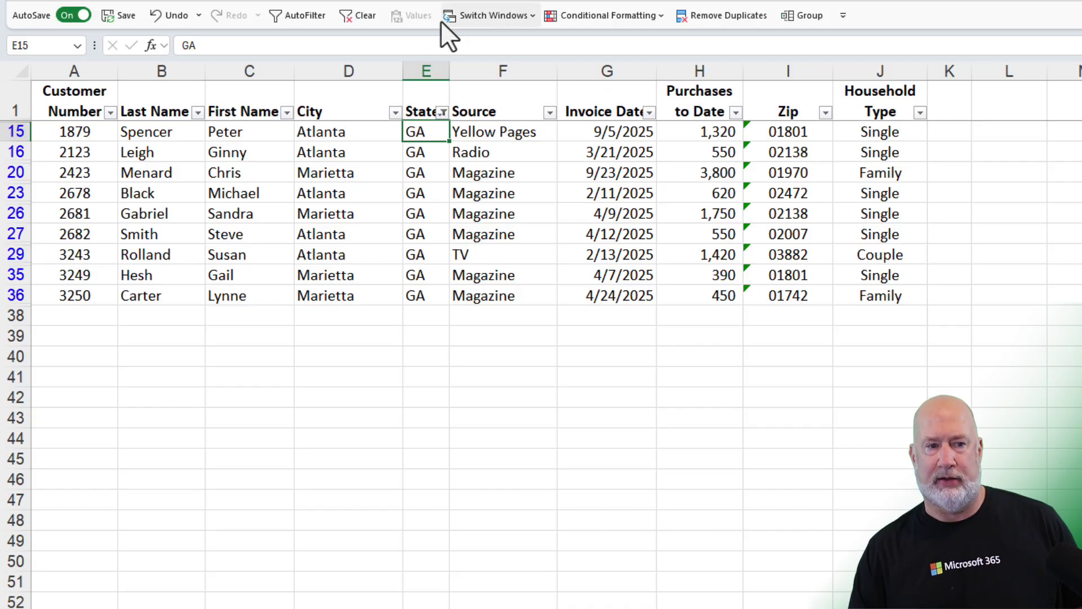
pyautogui.click(357, 15)
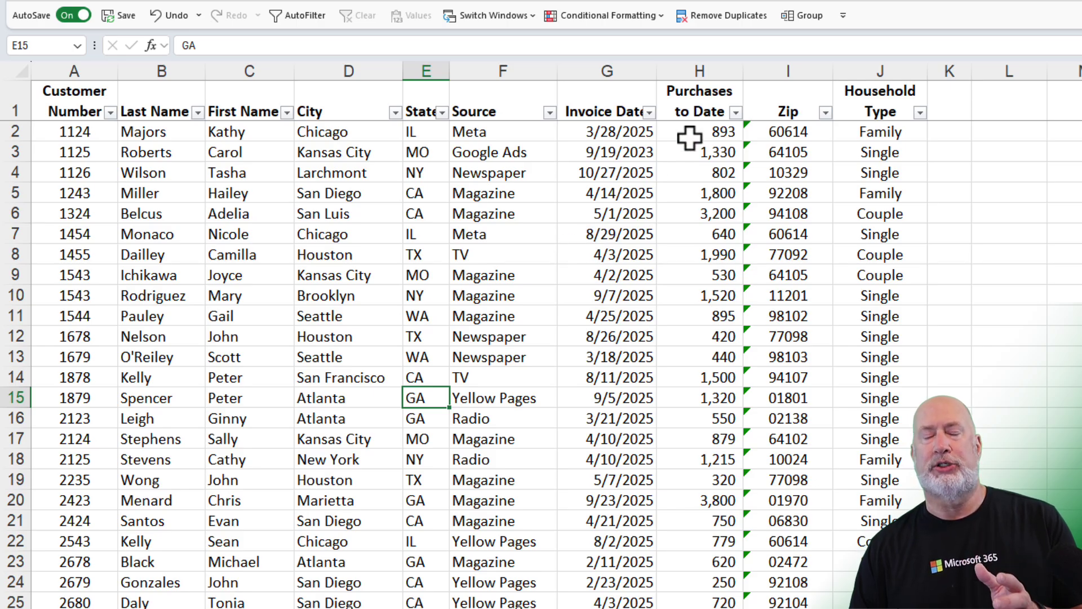
pyautogui.scroll(-7, 691, 141)
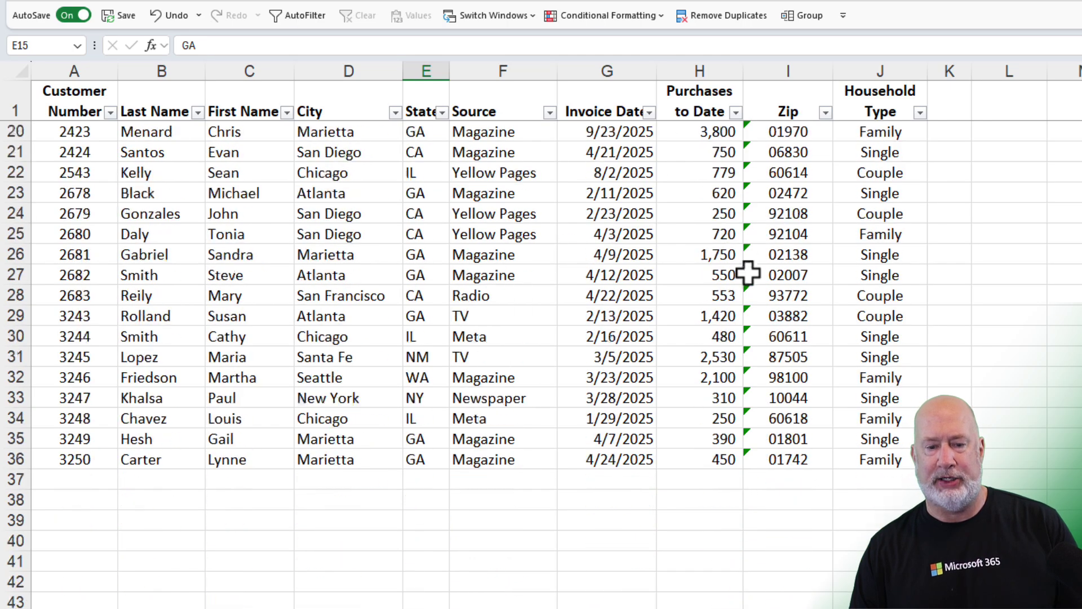
pyautogui.click(716, 420)
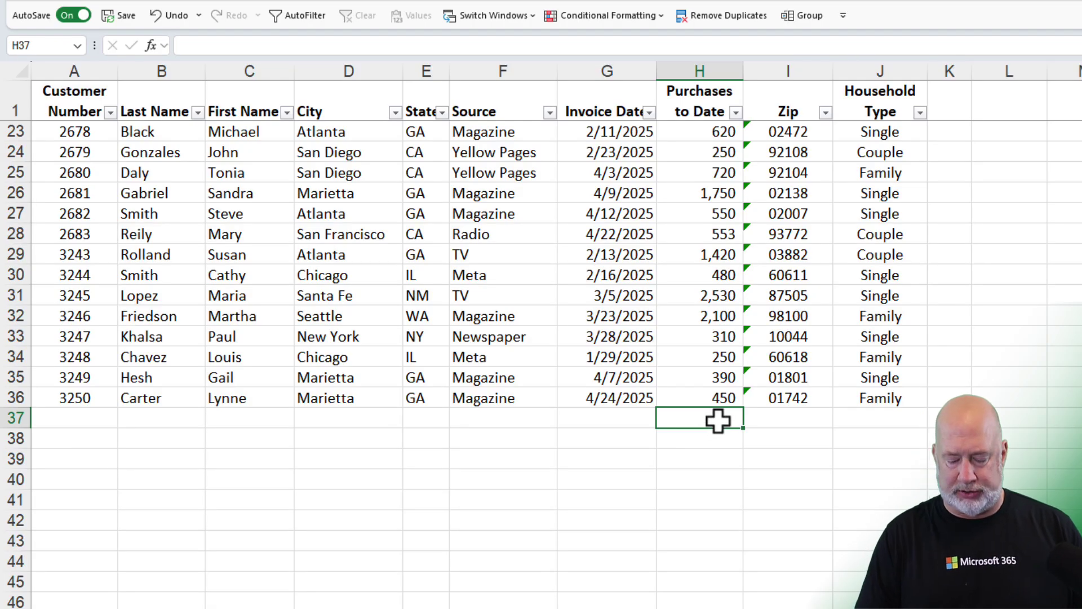
pyautogui.write('>1000')
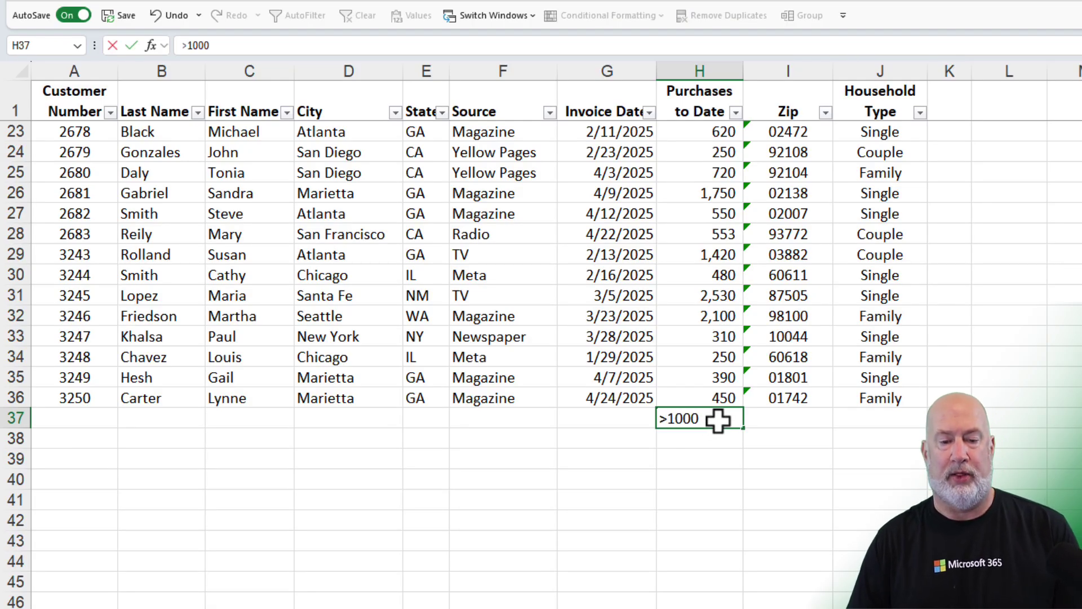
pyautogui.press('Return')
pyautogui.press('Up')
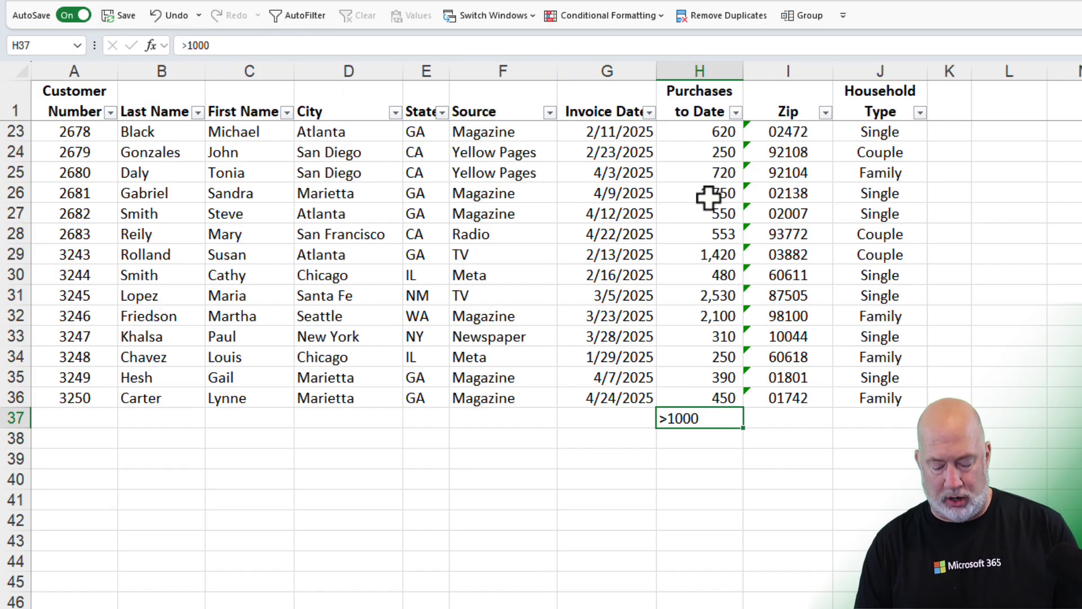
pyautogui.hotkey('alt', '5')
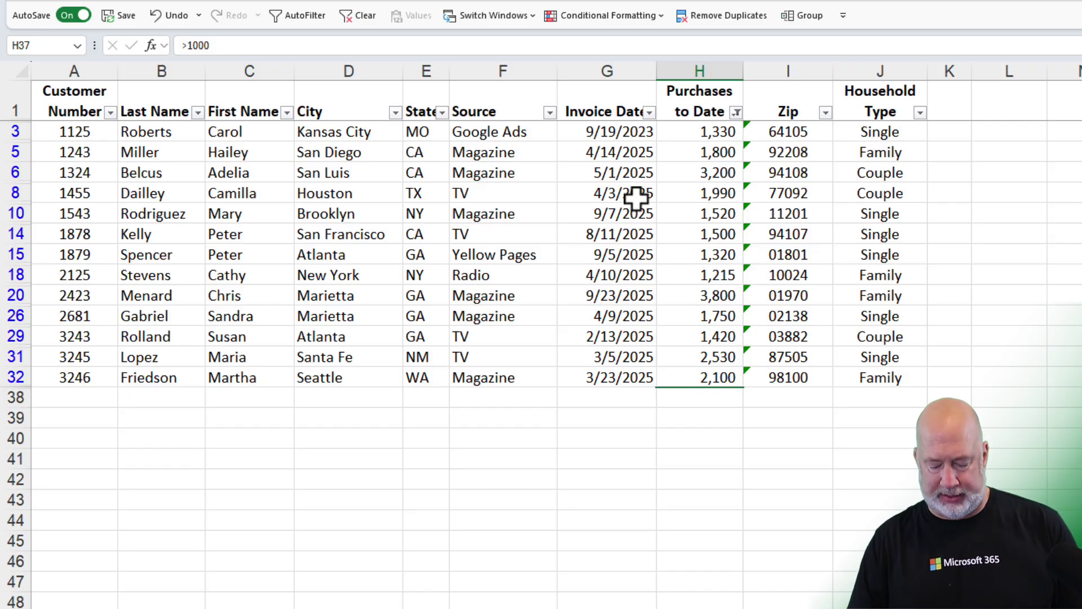
pyautogui.hotkey('alt', 'a')
pyautogui.press('c')
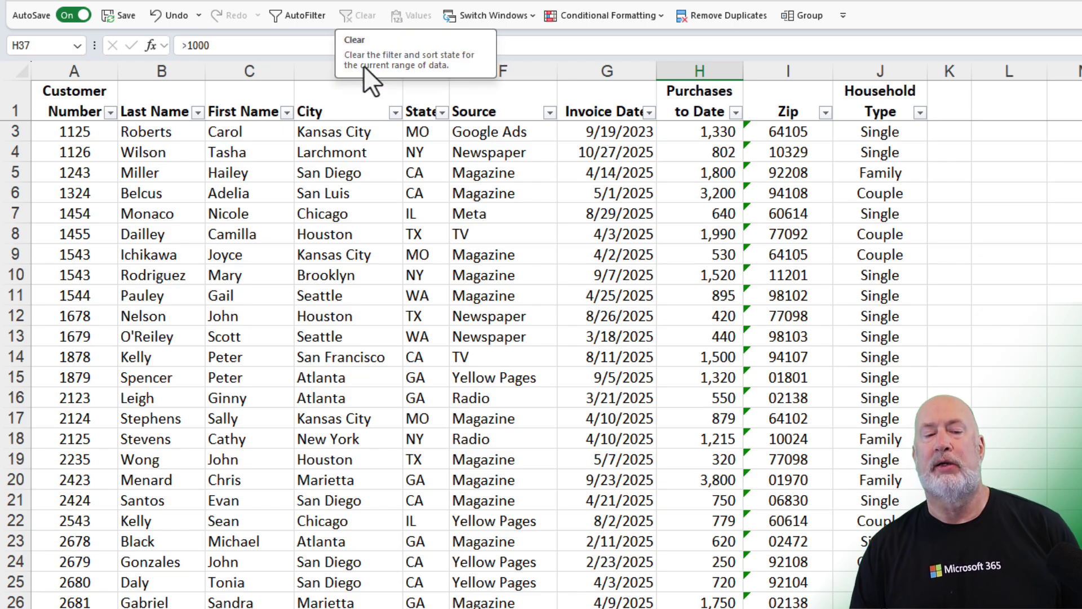
pyautogui.scroll(-5, 668, 254)
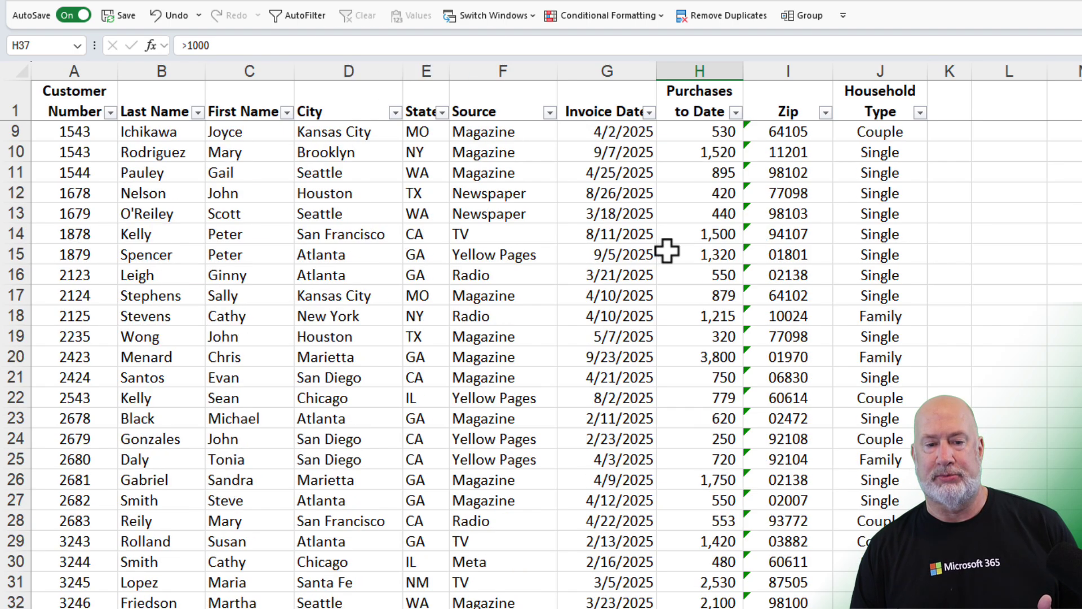
pyautogui.scroll(-2, 668, 254)
# Delete the >1000 criterion from H37 and enter <7/1/2025 in G37.
pyautogui.press('Delete')
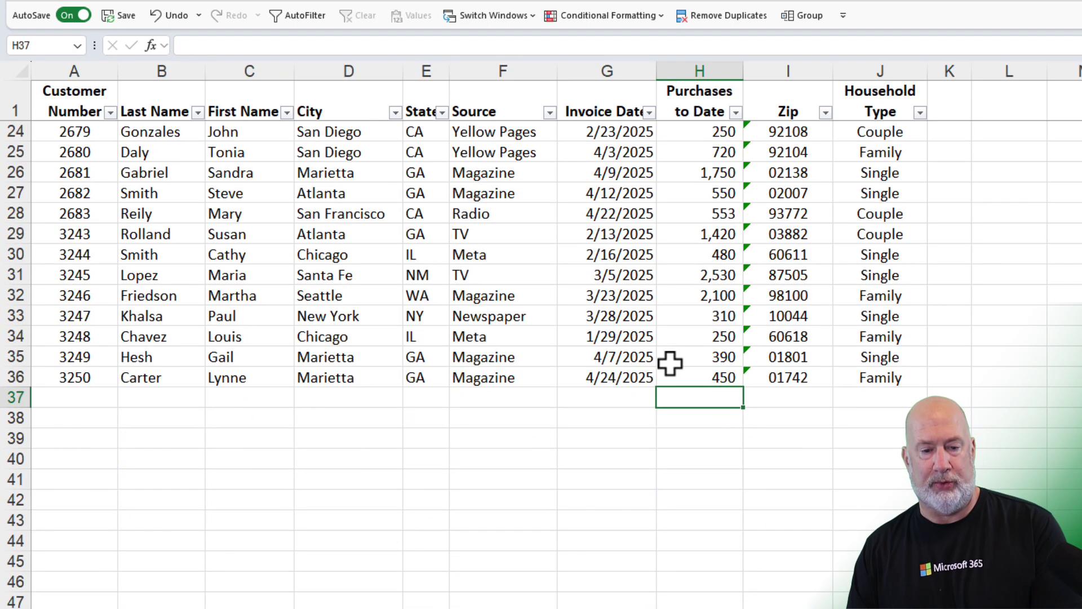
pyautogui.click(626, 393)
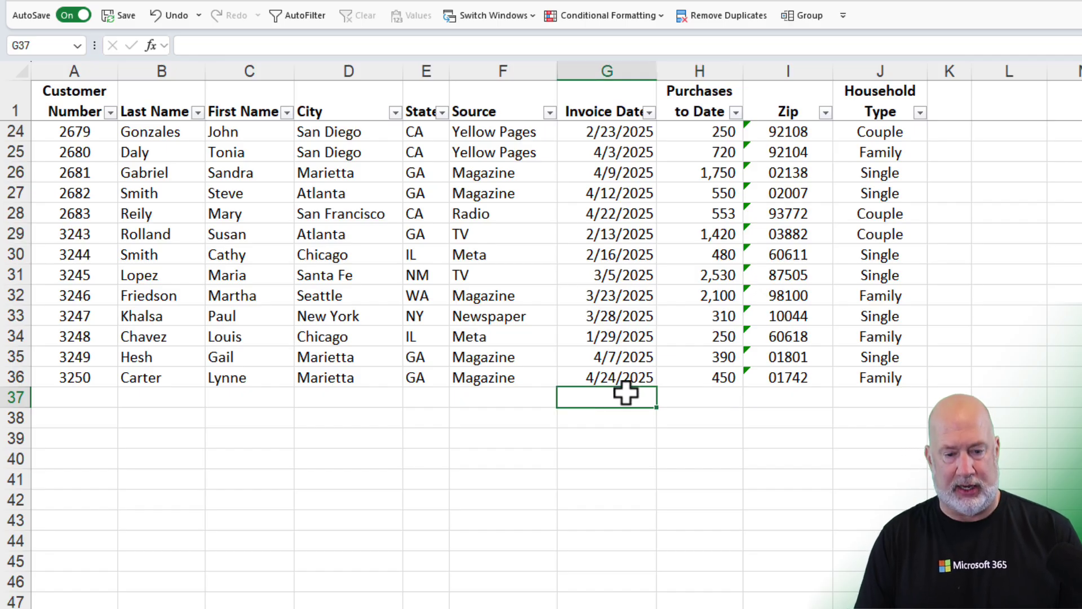
pyautogui.write('<')
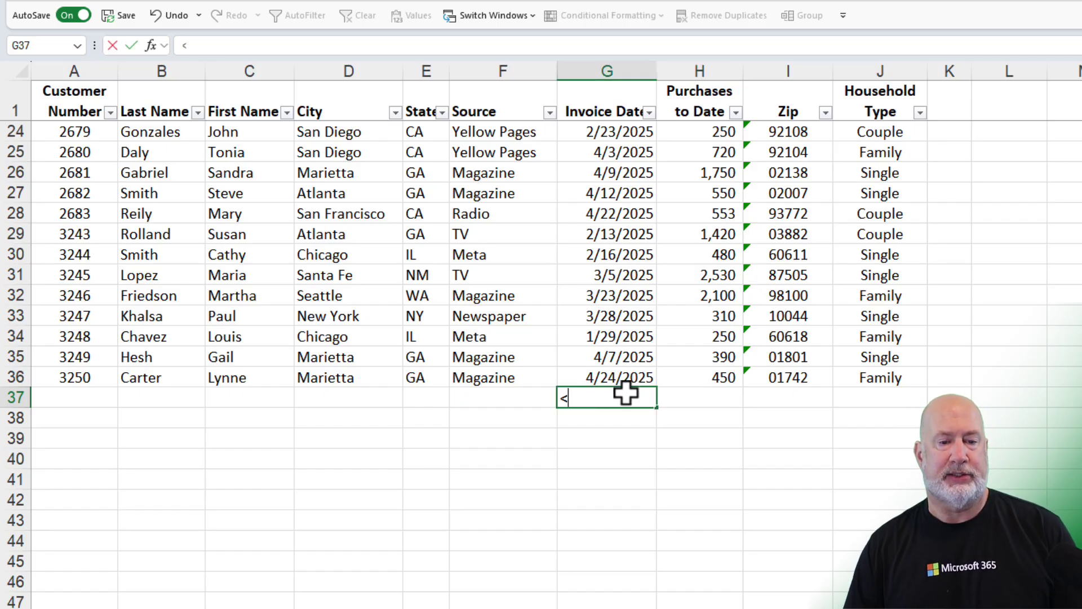
pyautogui.write('7/1/20')
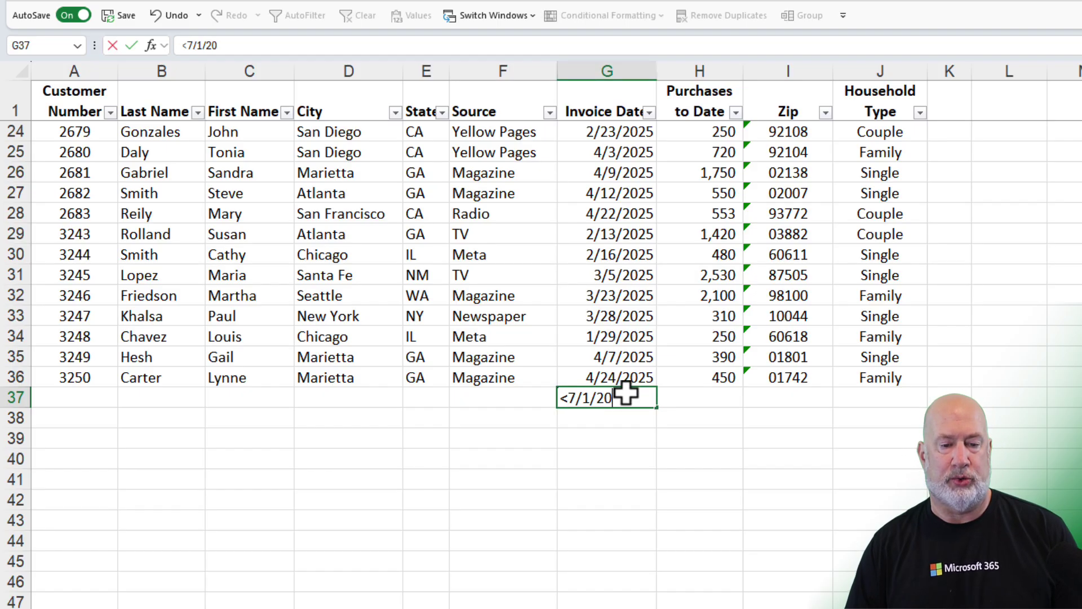
pyautogui.write('25')
pyautogui.hotkey('ctrl', 'Return')
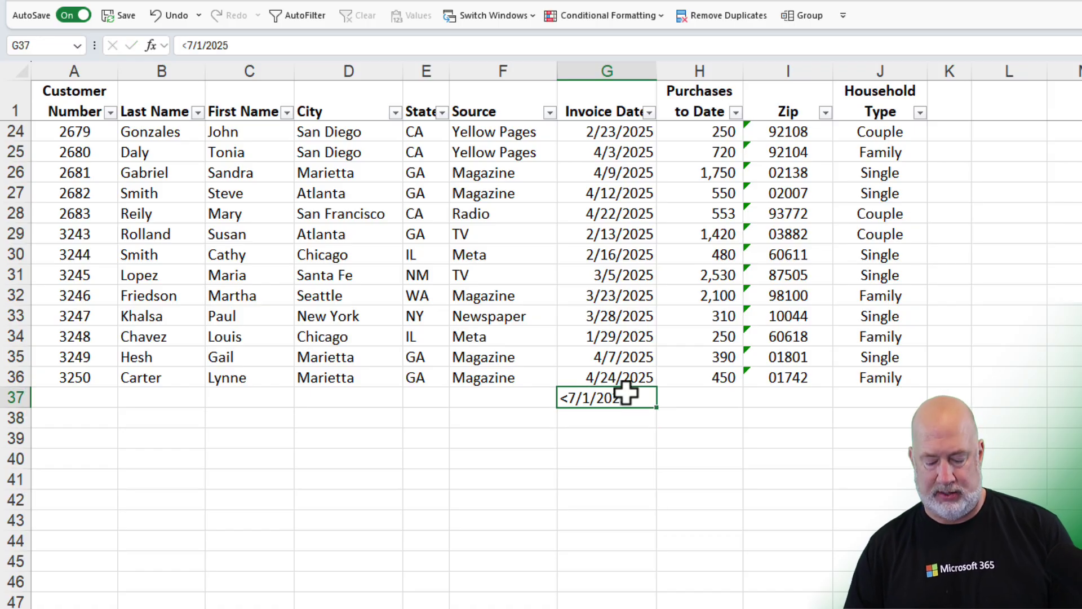
# AutoFilter the table to invoices dated before 7/1/2025, then clear the filter.
pyautogui.hotkey('alt', '4')
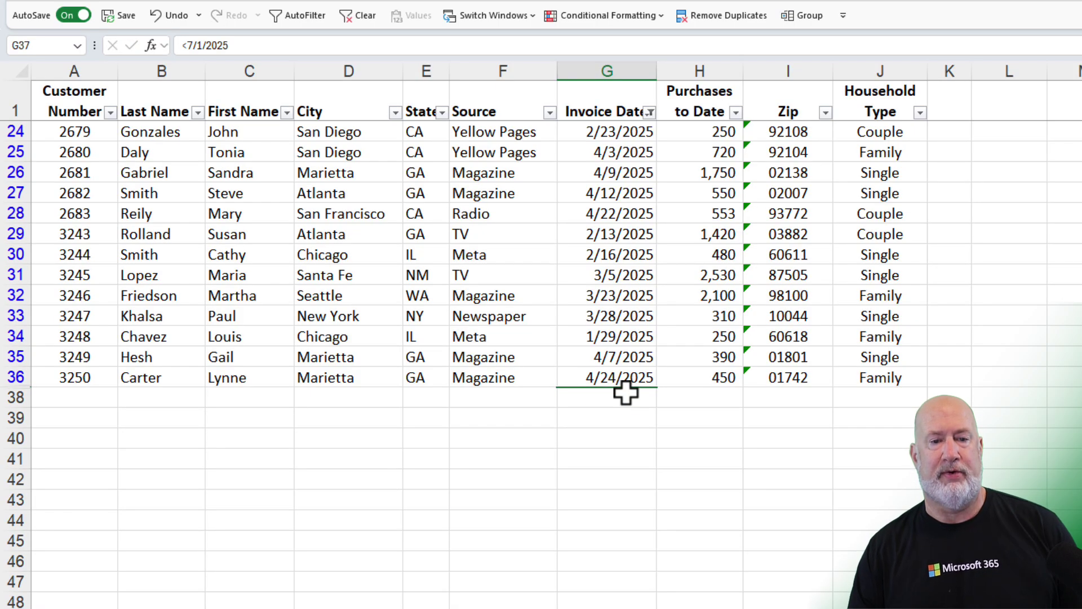
pyautogui.scroll(5, 629, 316)
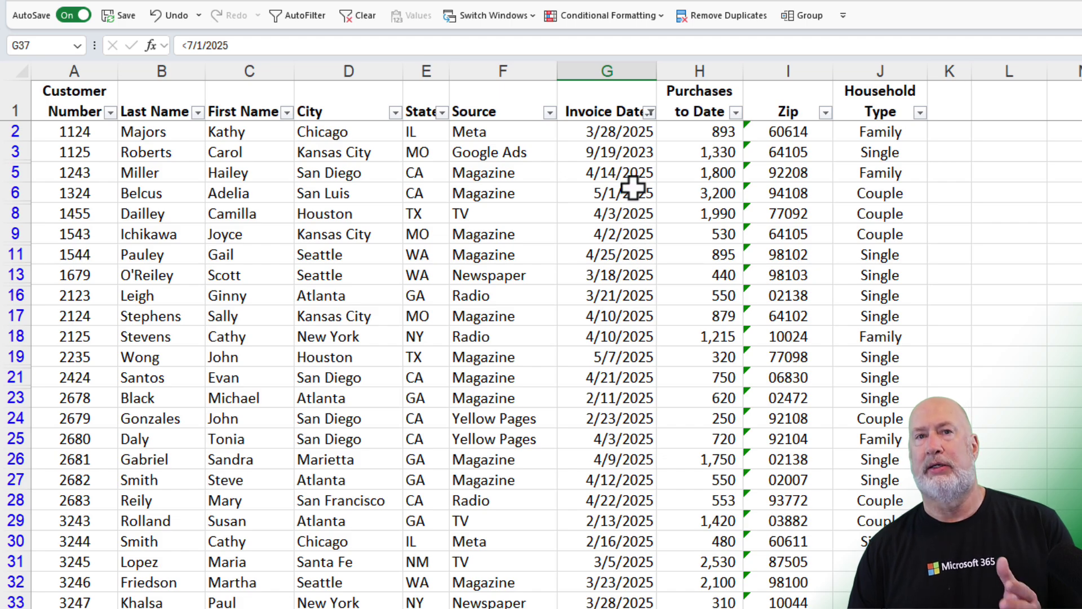
pyautogui.scroll(-4, 648, 193)
pyautogui.scroll(1, 657, 220)
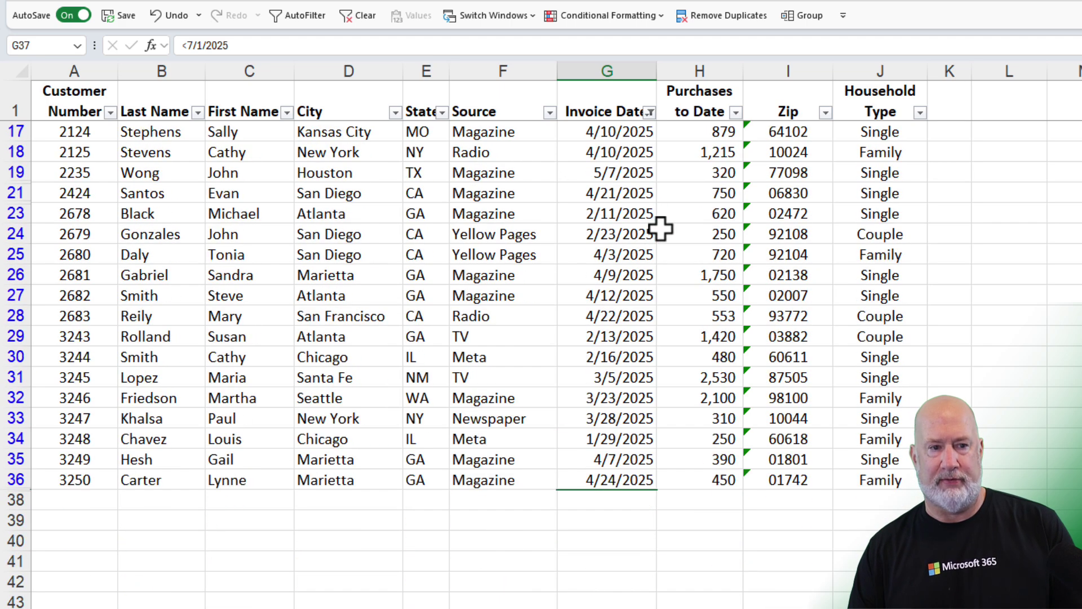
pyautogui.click(364, 15)
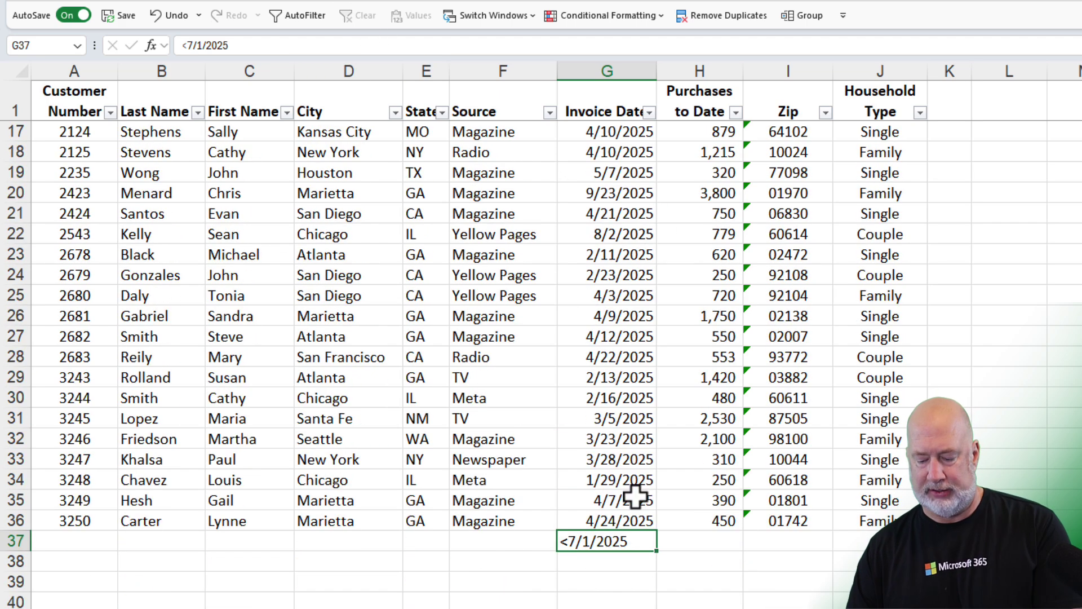